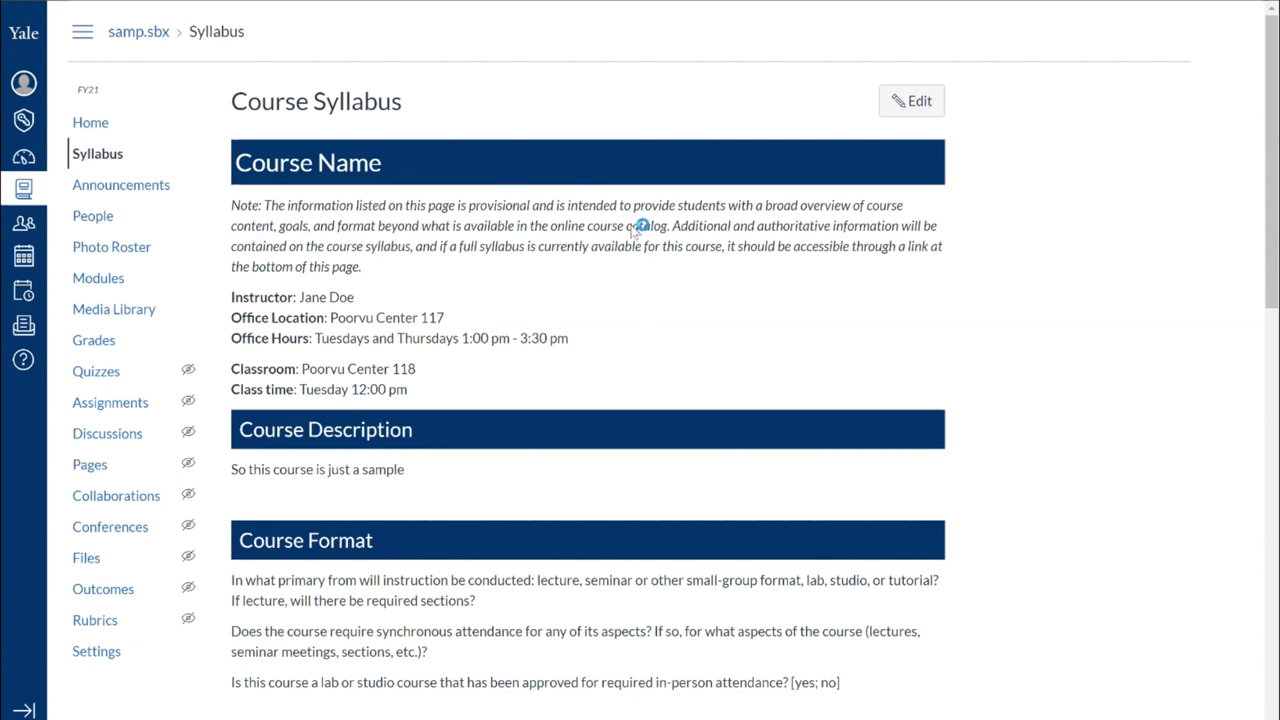
Step: Look through all sections of the course syllabus template, from the course name to the syllabus PDF link
scroll(631, 225, "down", 1)
scroll(631, 225, "down", 3)
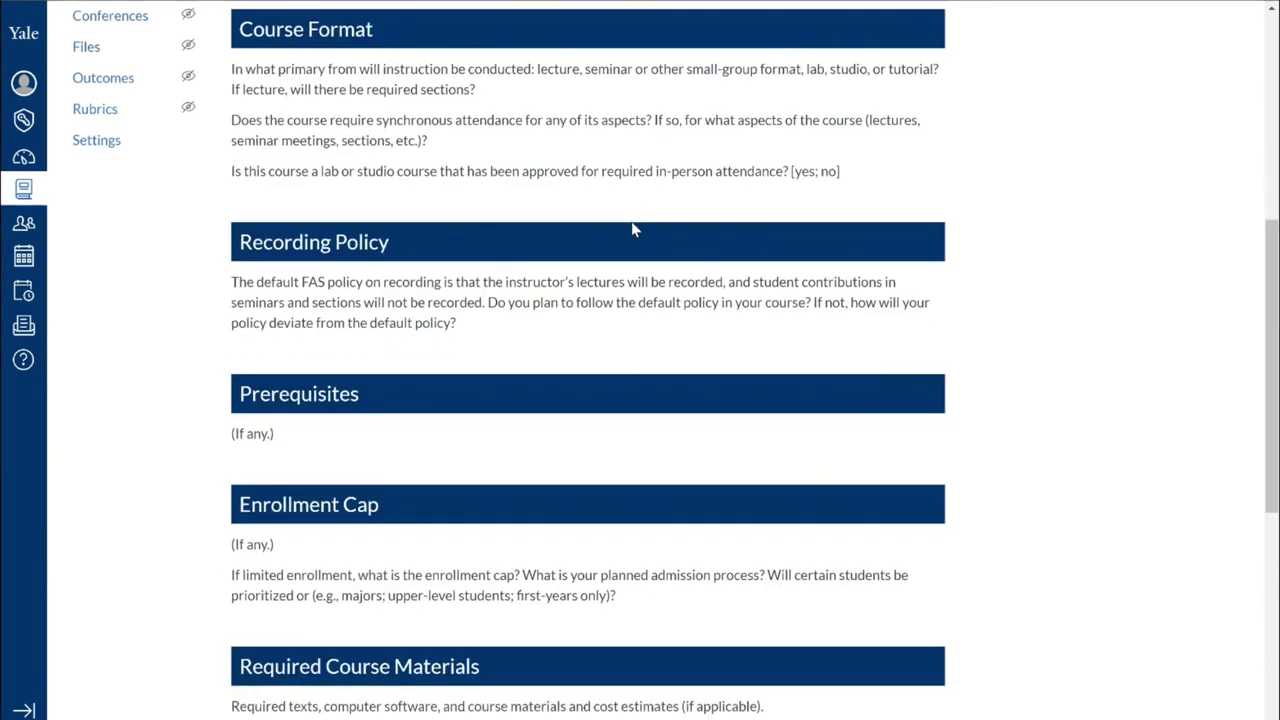
scroll(631, 229, "down", 2)
scroll(631, 220, "down", 2)
scroll(414, 297, "up", 5)
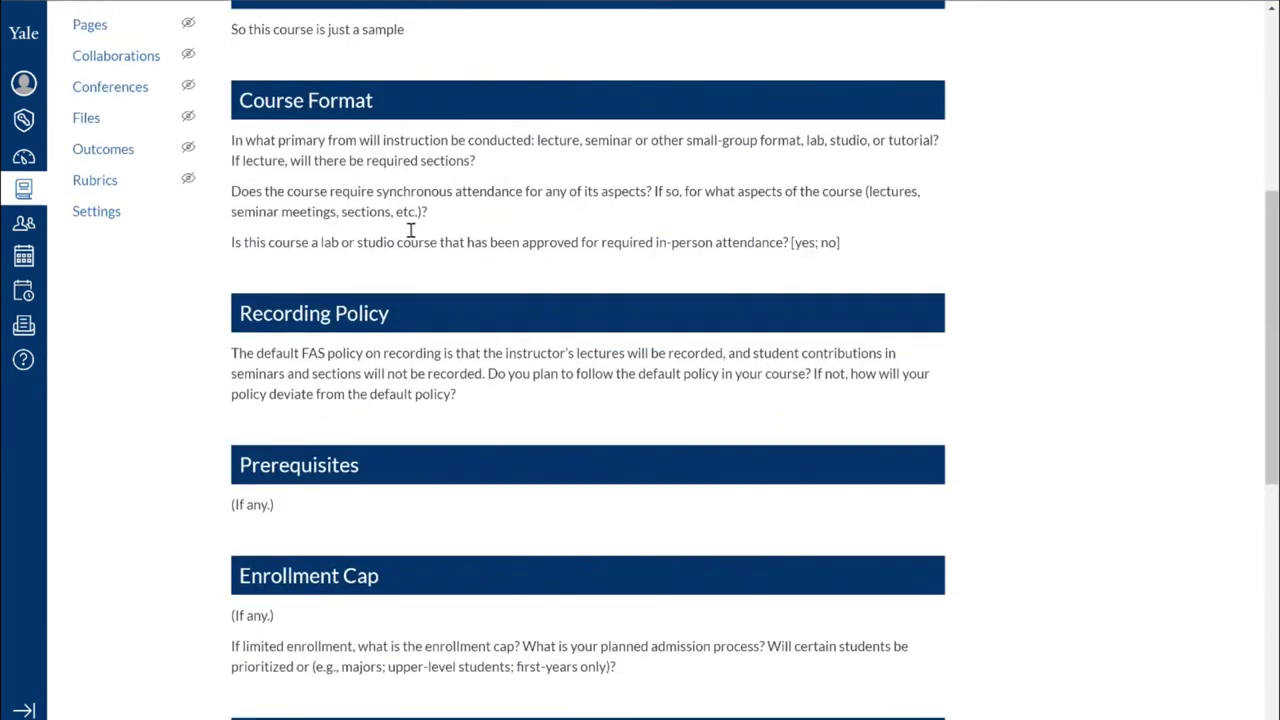
scroll(492, 297, "down", 1)
scroll(551, 340, "down", 2)
scroll(551, 369, "down", 2)
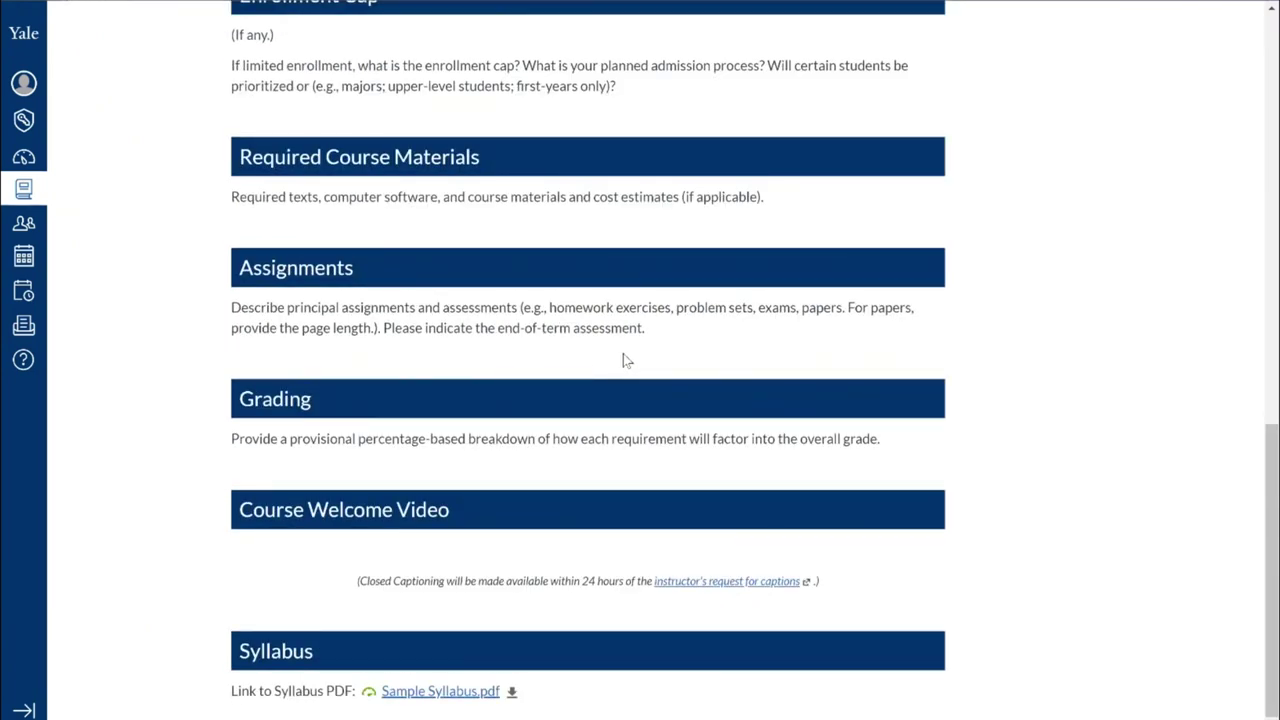
scroll(666, 271, "up", 3)
scroll(668, 272, "up", 2)
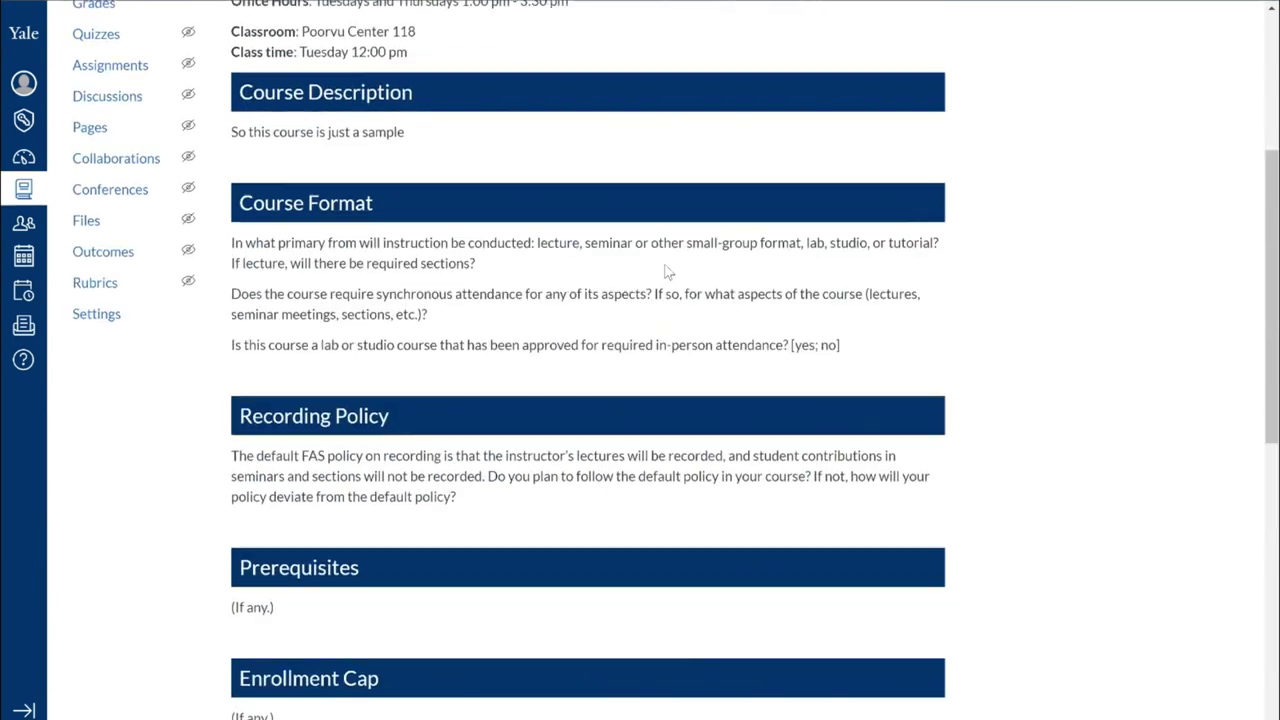
scroll(668, 272, "up", 4)
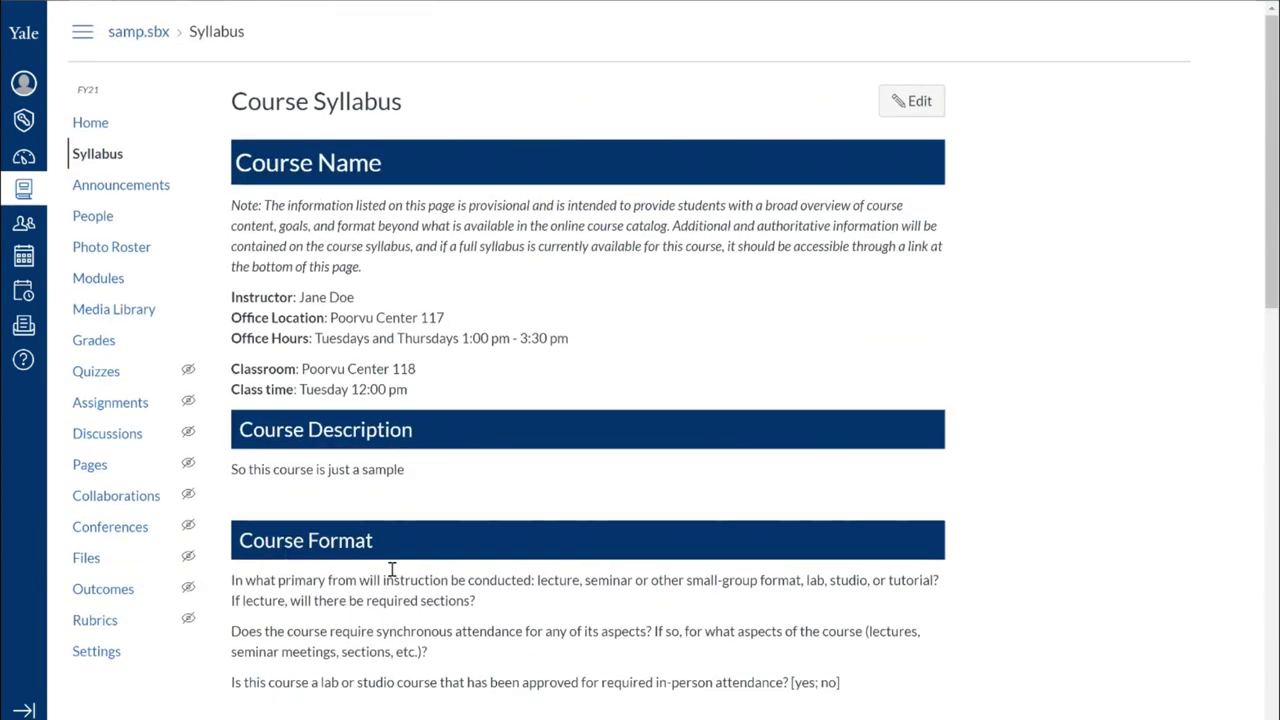
scroll(392, 570, "down", 1)
scroll(392, 570, "up", 1)
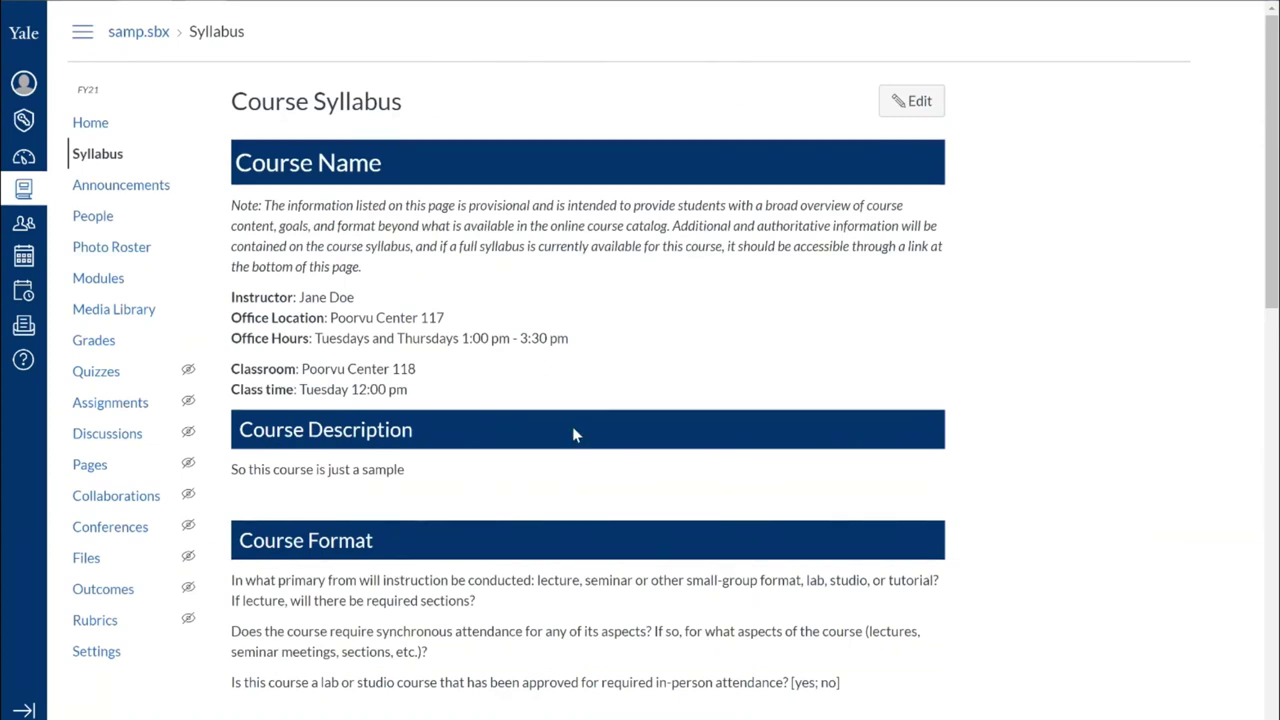
Step: Open the course syllabus for editing and enlarge the description editor so more of the content fits
left_click(916, 106)
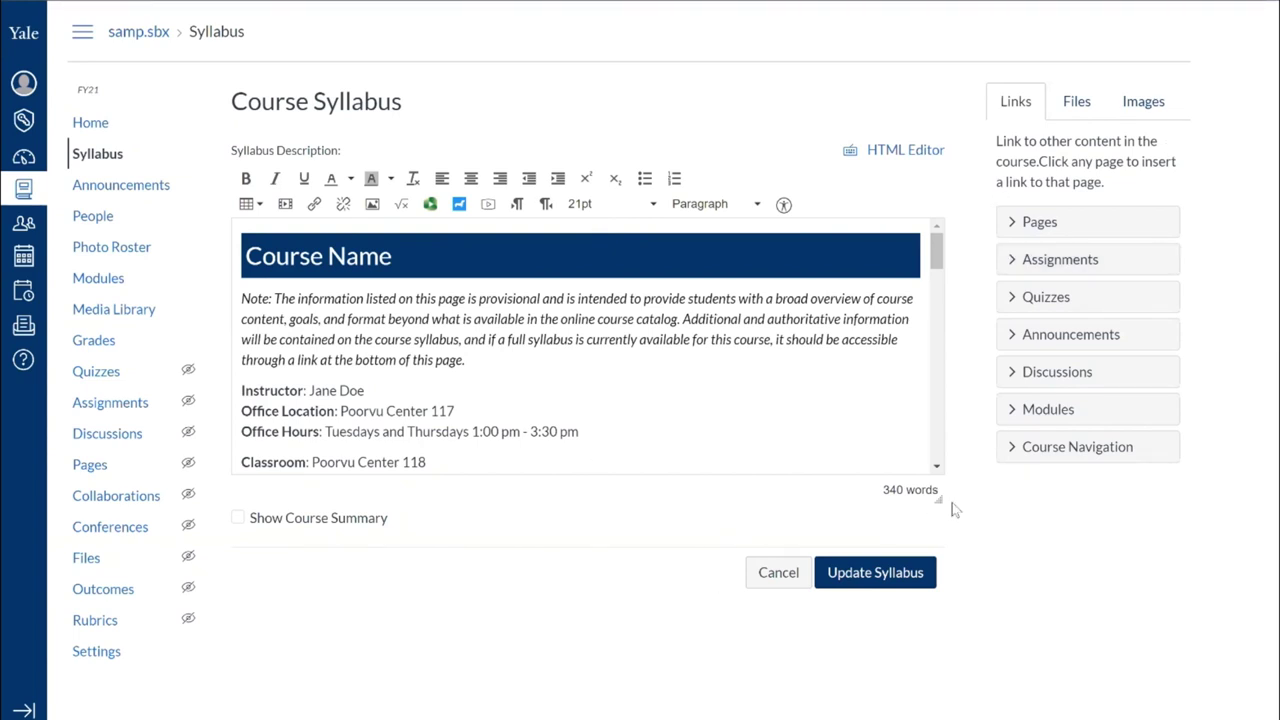
left_click_drag(938, 500, 970, 718)
scroll(978, 514, "down", 2)
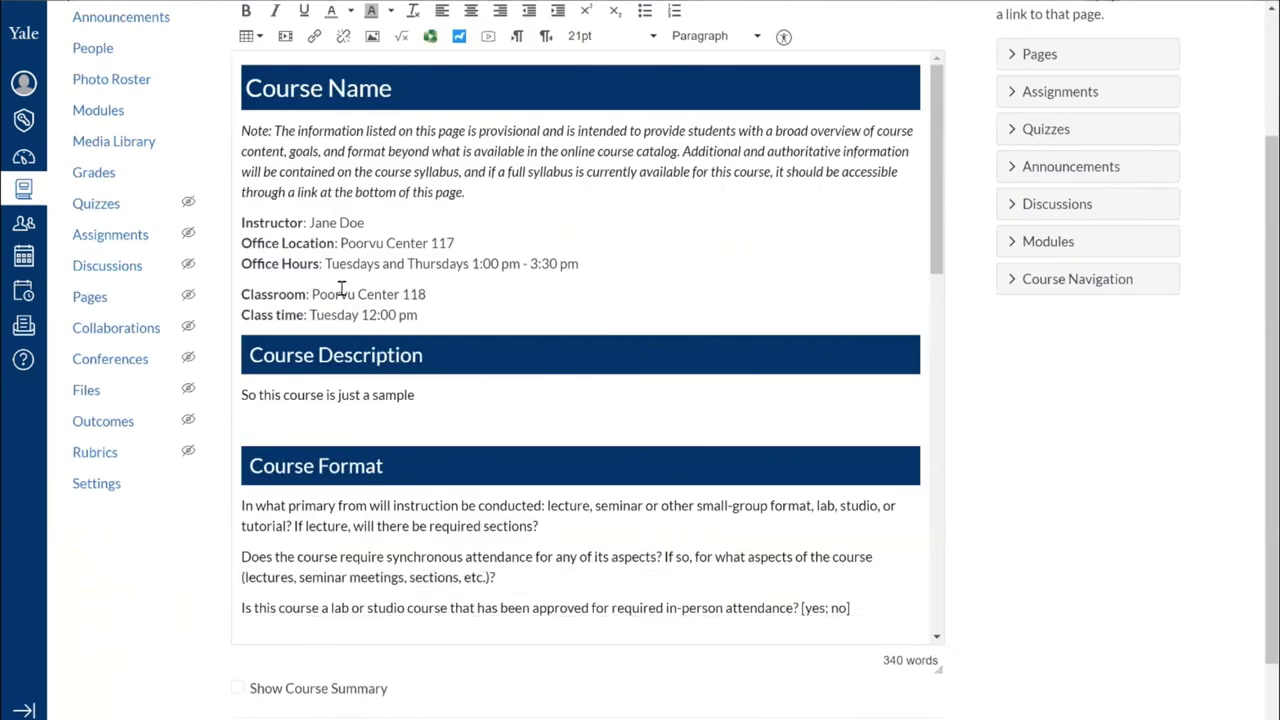
scroll(430, 290, "up", 2)
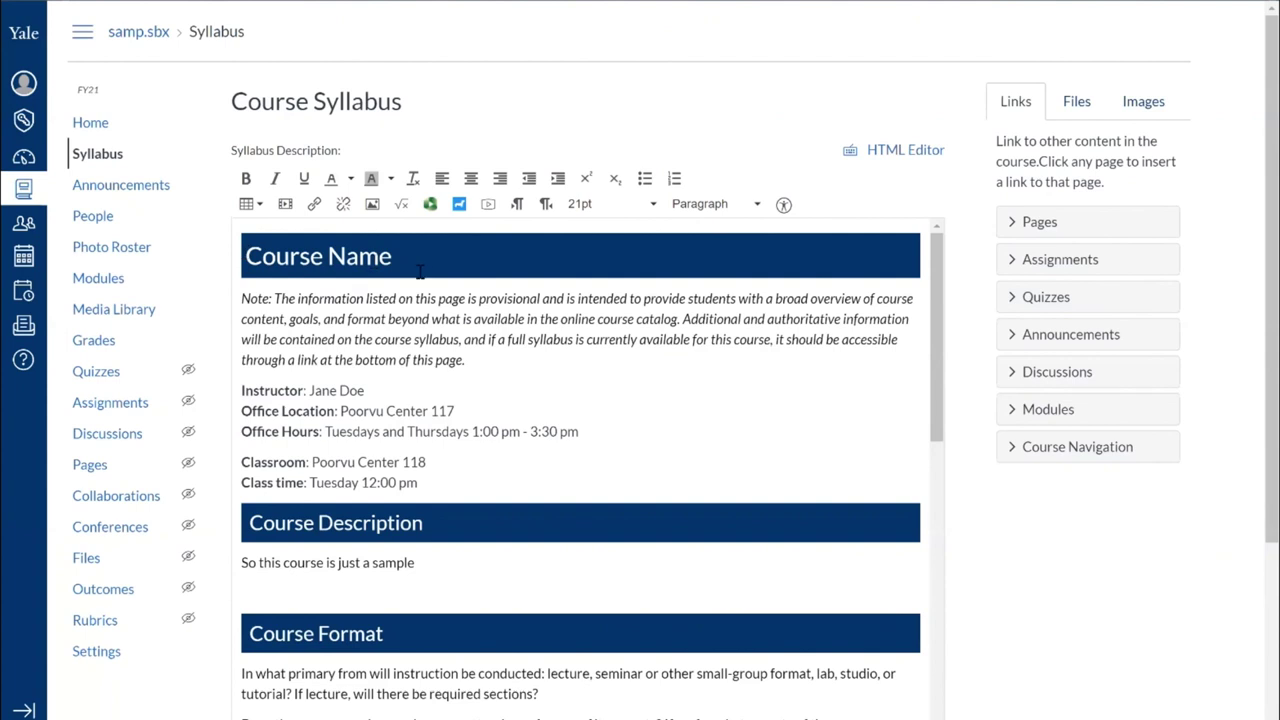
Step: Replace the Course Name heading text with "Sample 101 Sandbox"
left_click(466, 360)
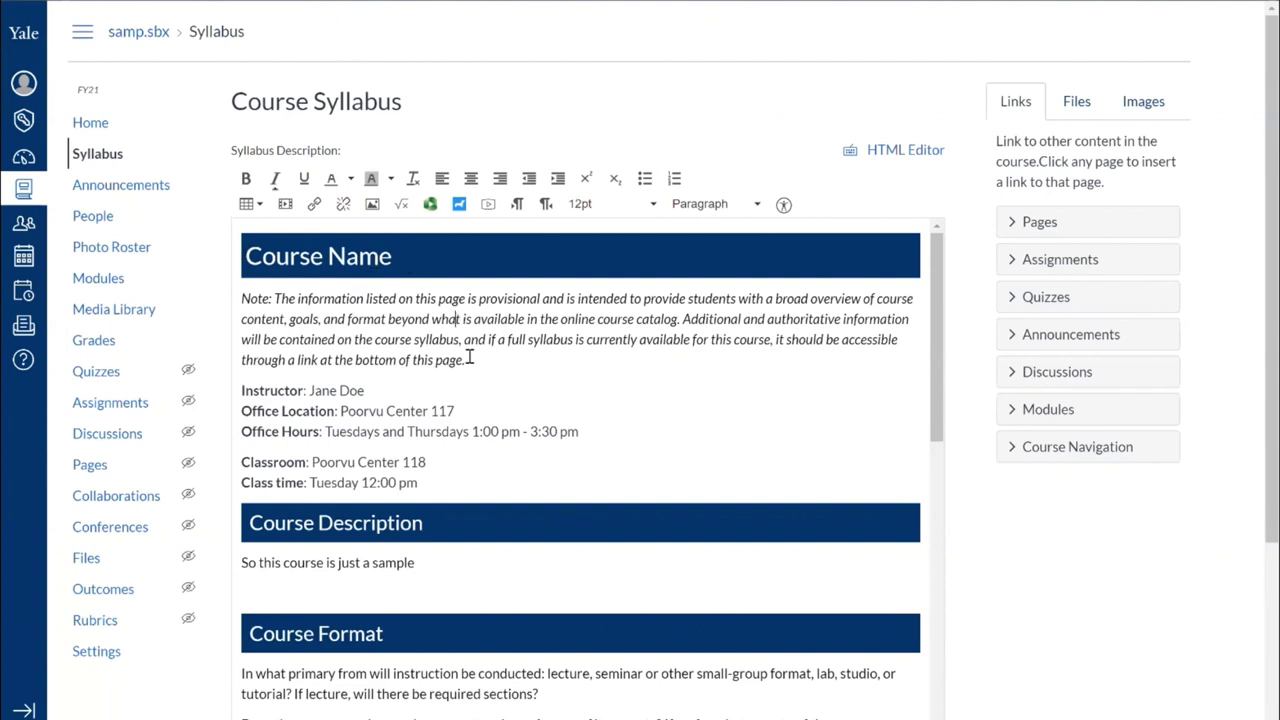
triple_click(278, 258)
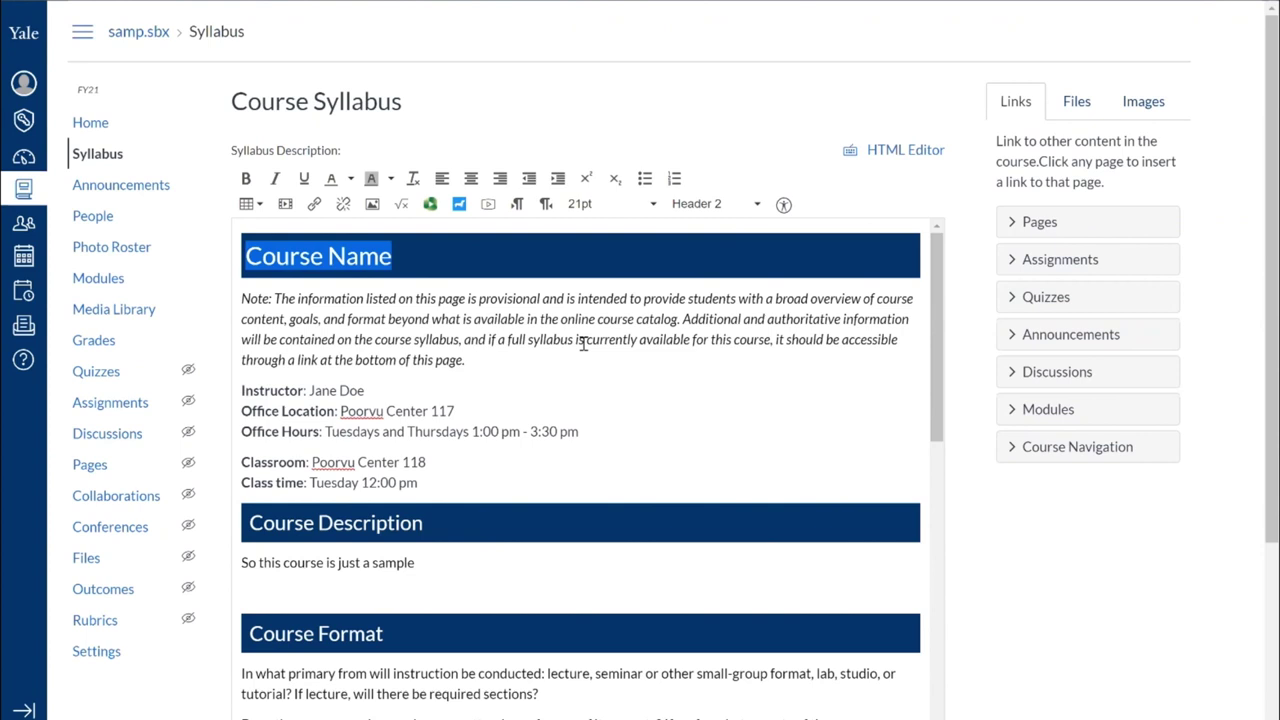
type("Sample ")
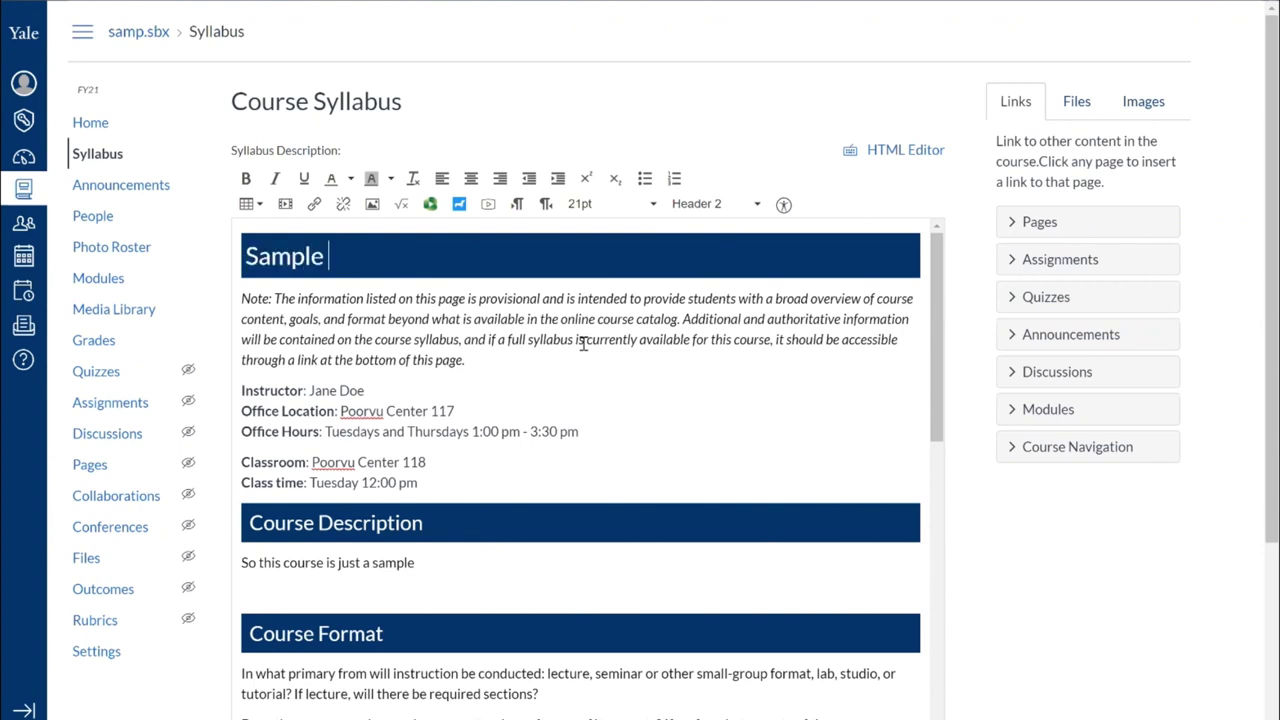
type("101 Sandb")
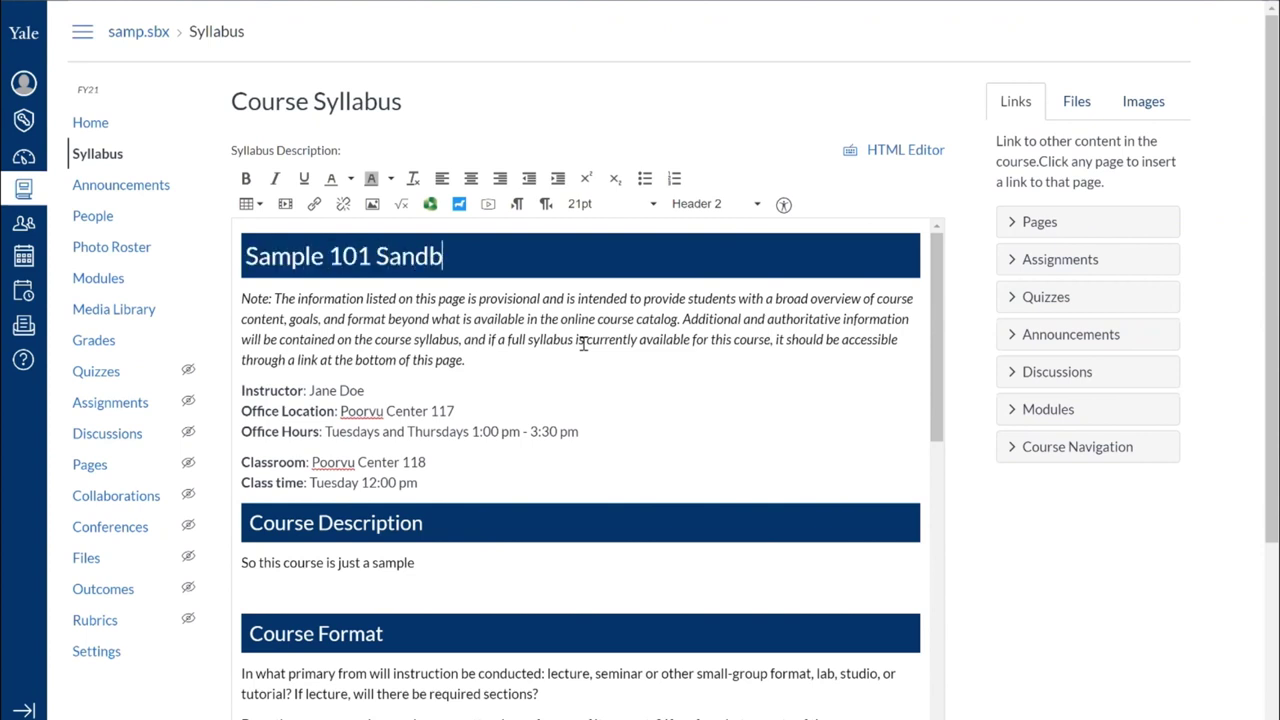
type("ox")
left_click(478, 358)
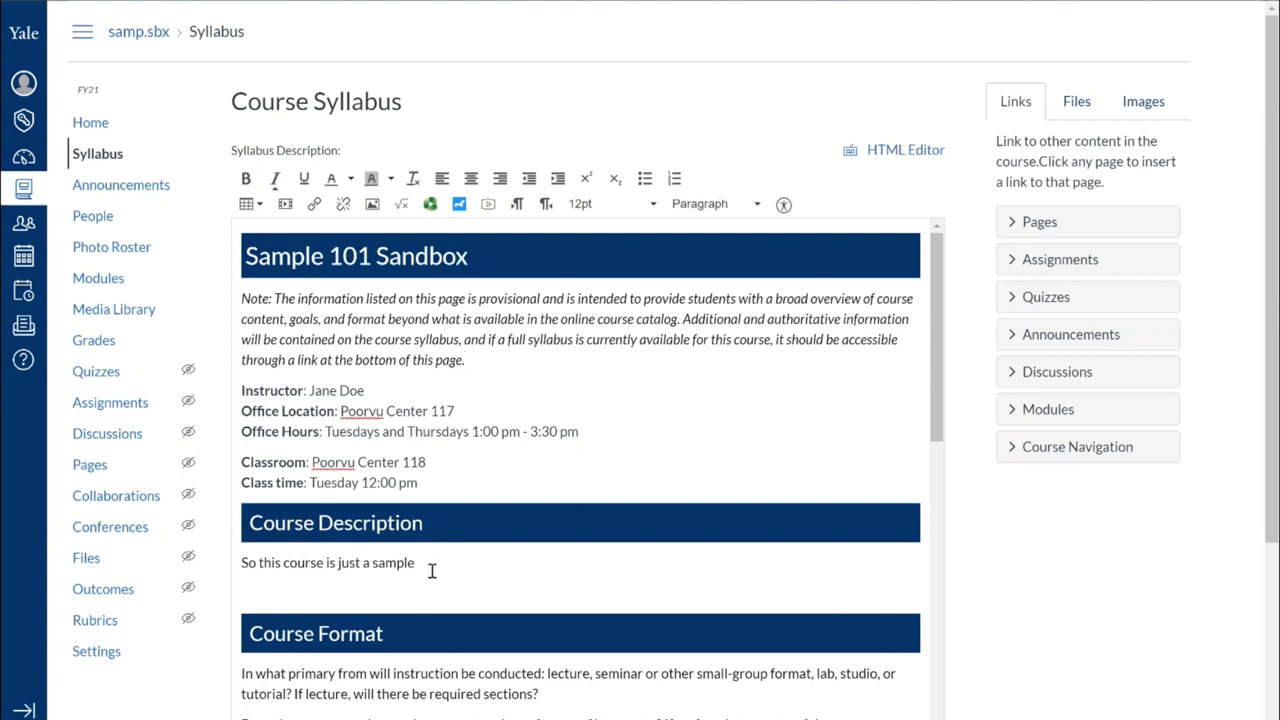
Step: Replace the text under Course Description with "This course is a sample for demonstration purposes"
left_click_drag(426, 563, 238, 562)
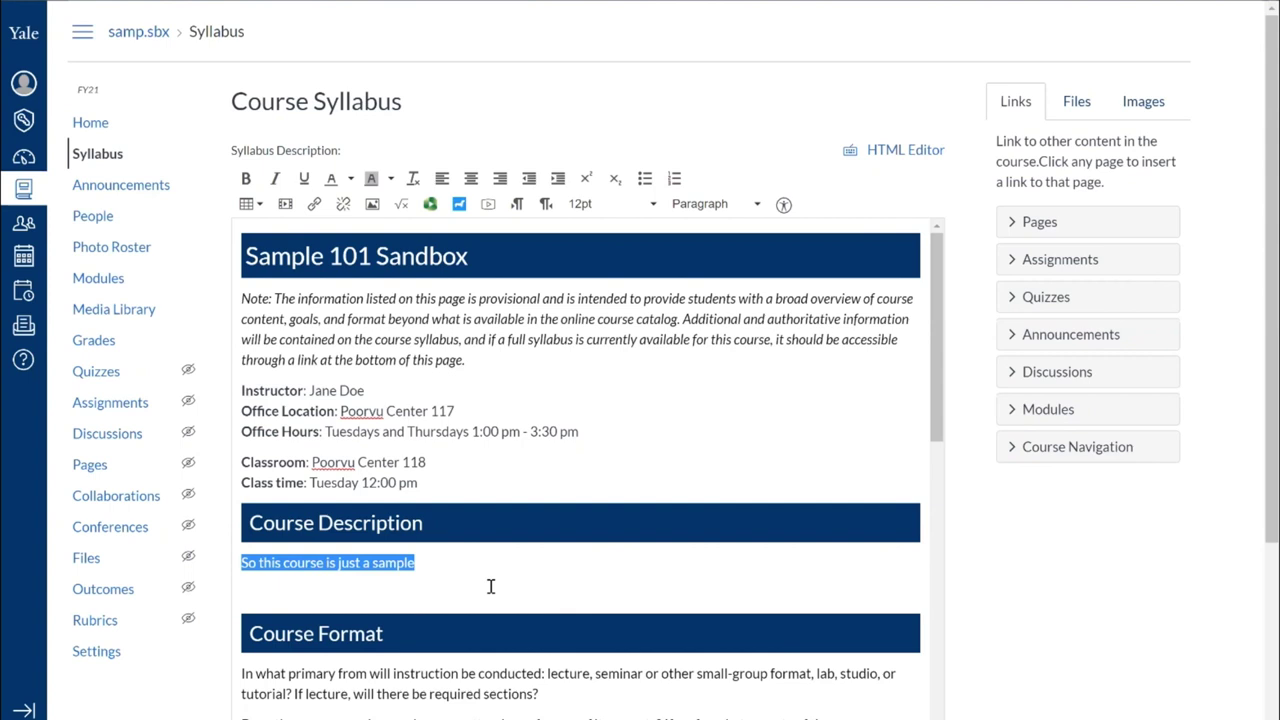
type("This course is a sample fo")
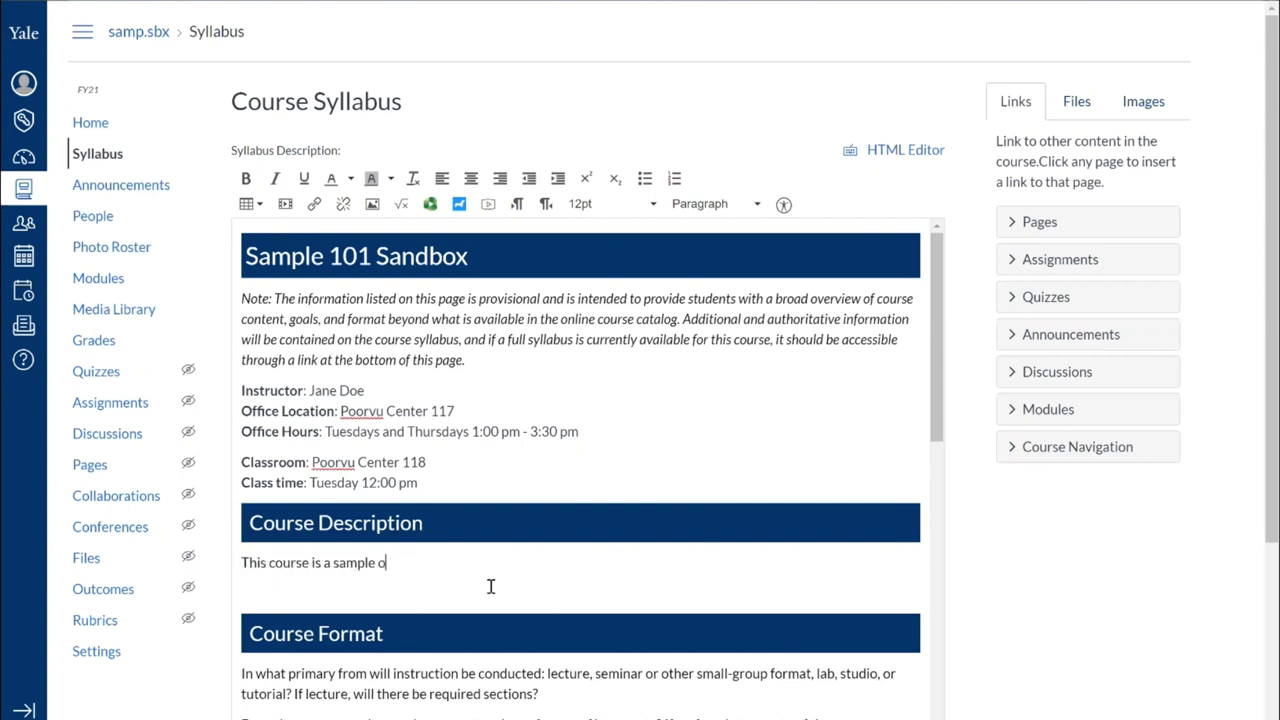
type("r demonstration pe")
scroll(517, 543, "down", 2)
scroll(520, 495, "up", 2)
scroll(465, 491, "down", 3)
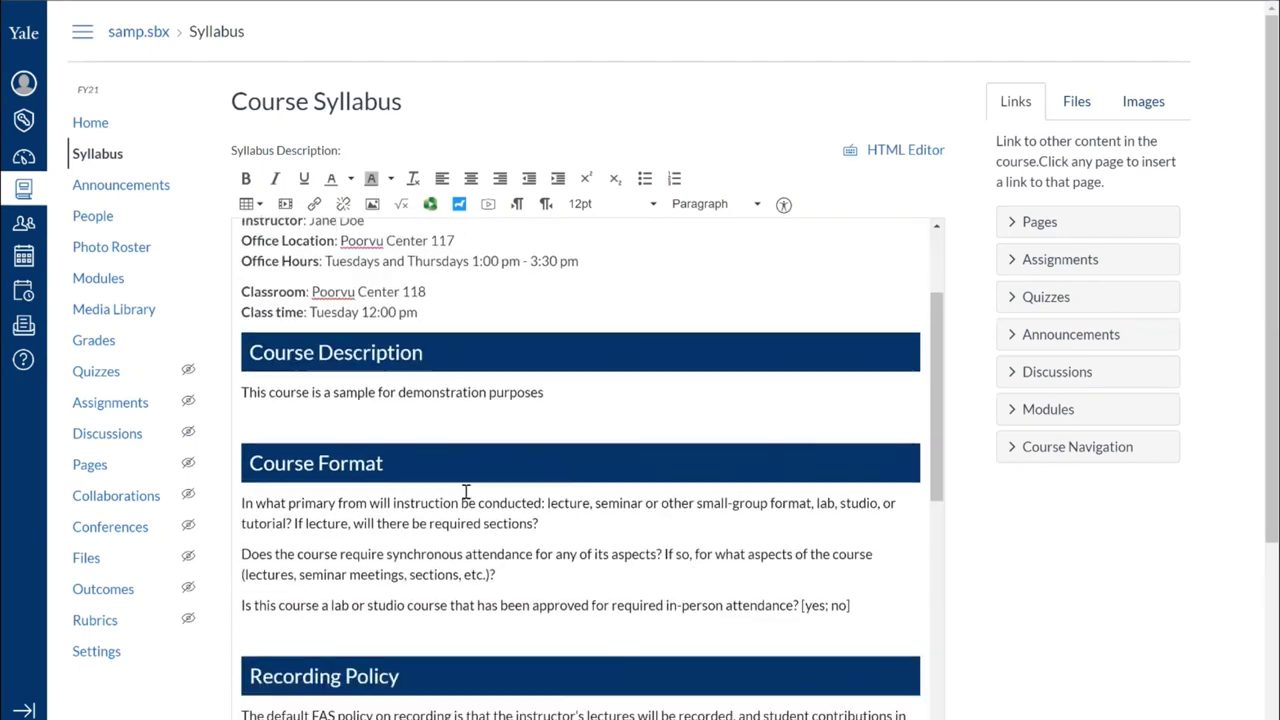
scroll(495, 470, "up", 1)
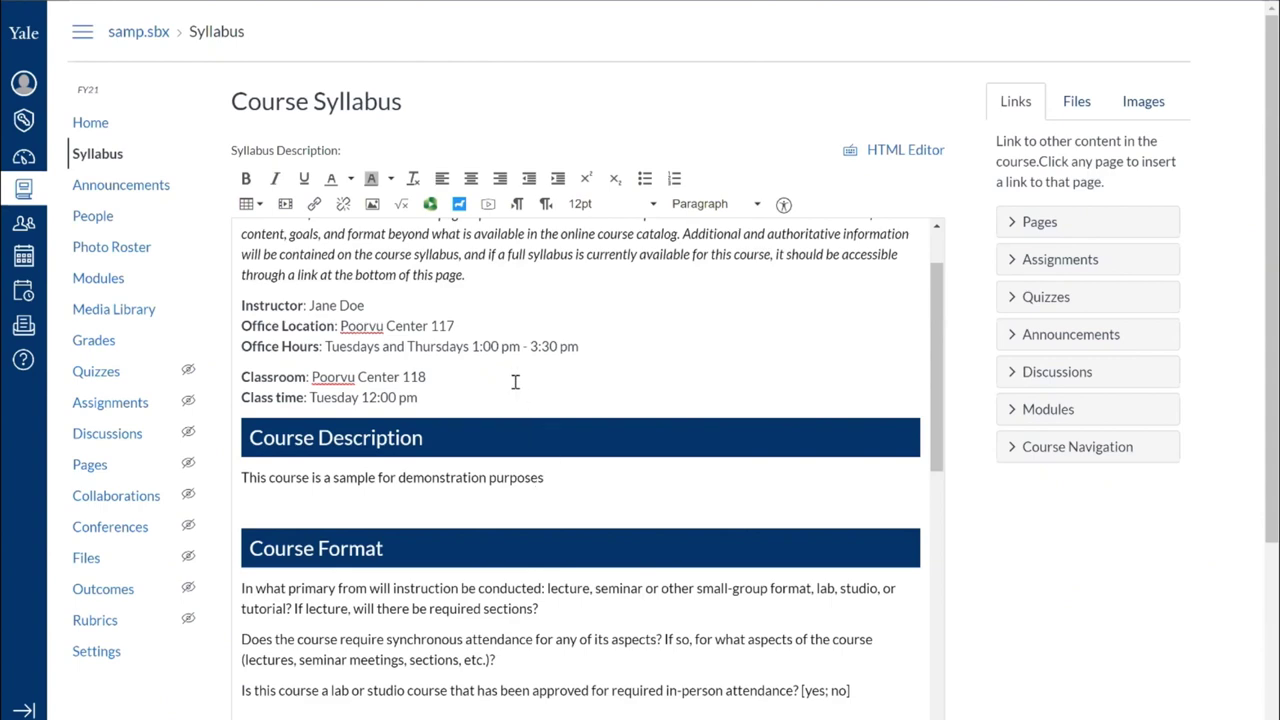
Step: Open the Media Library for embedding a video on the empty line under Course Welcome Video
scroll(515, 381, "down", 8)
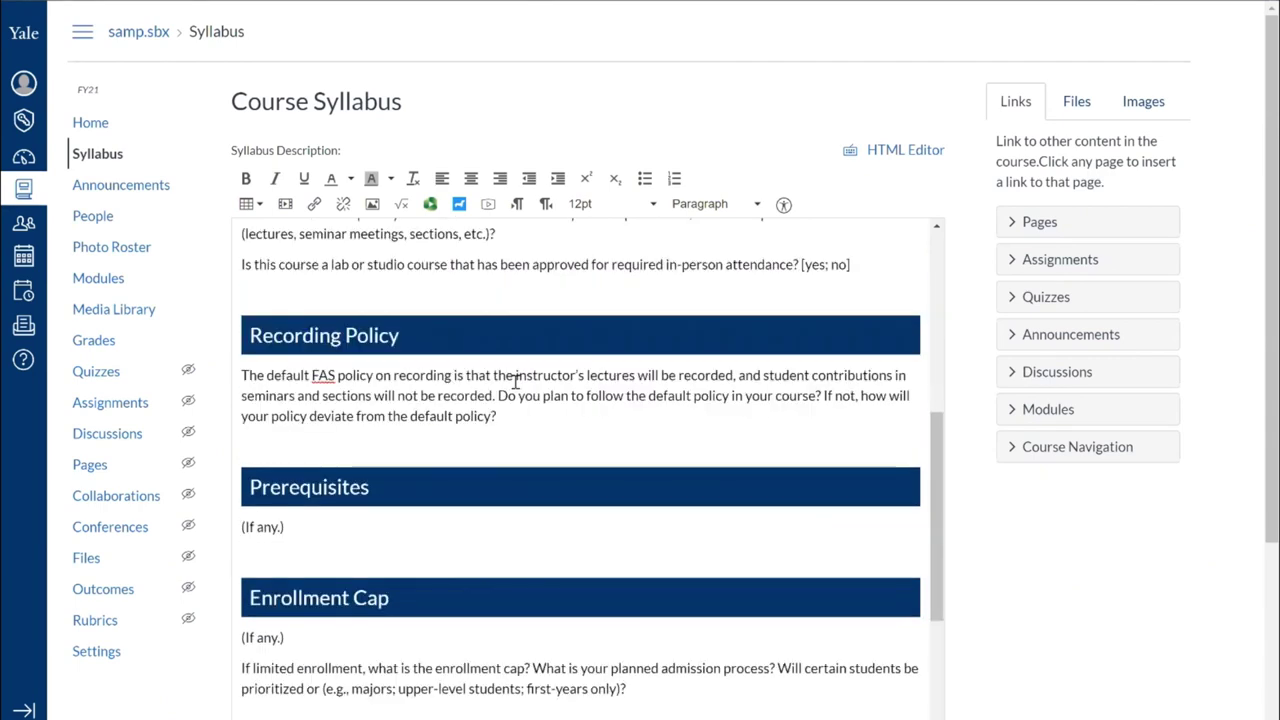
scroll(515, 381, "down", 8)
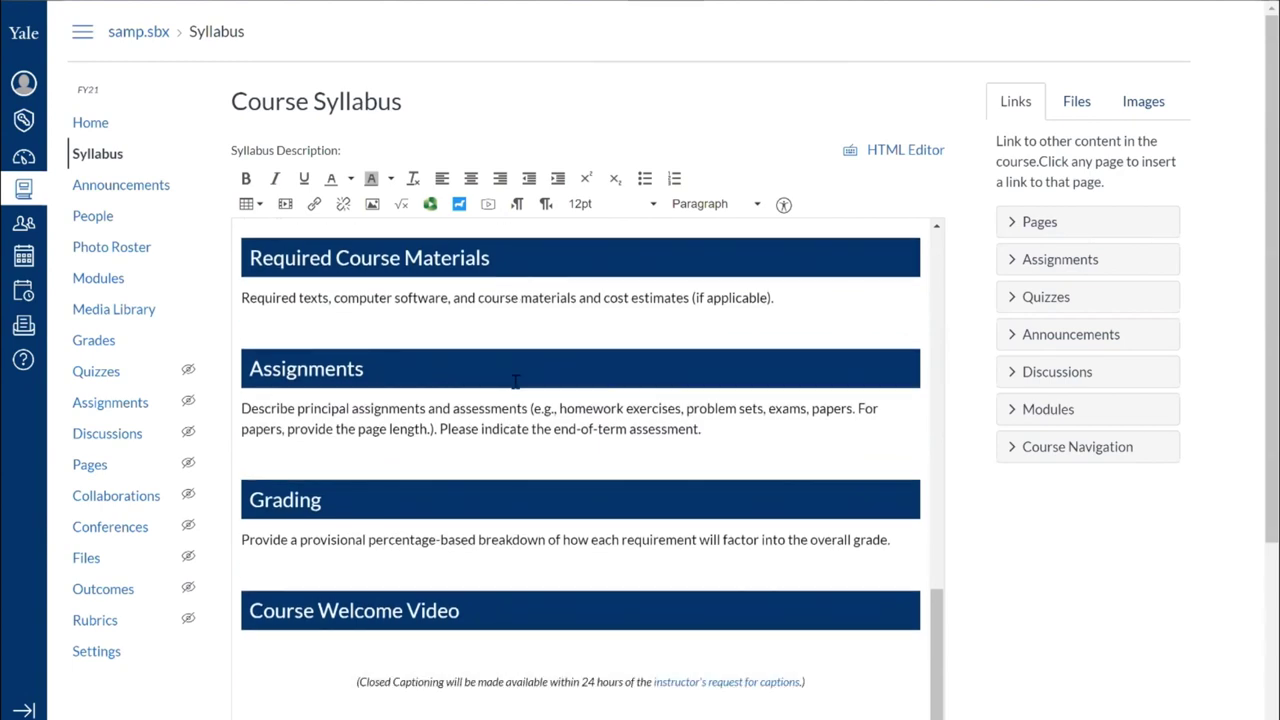
scroll(270, 443, "down", 1)
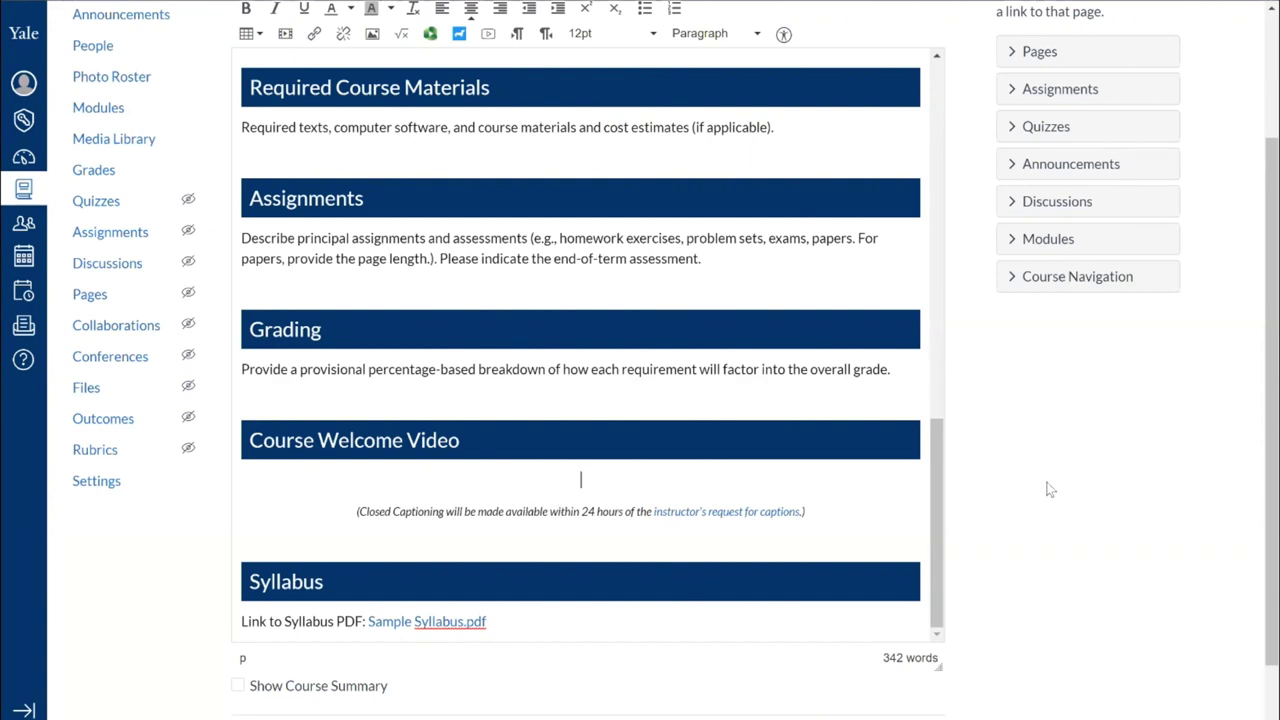
scroll(1049, 489, "up", 1)
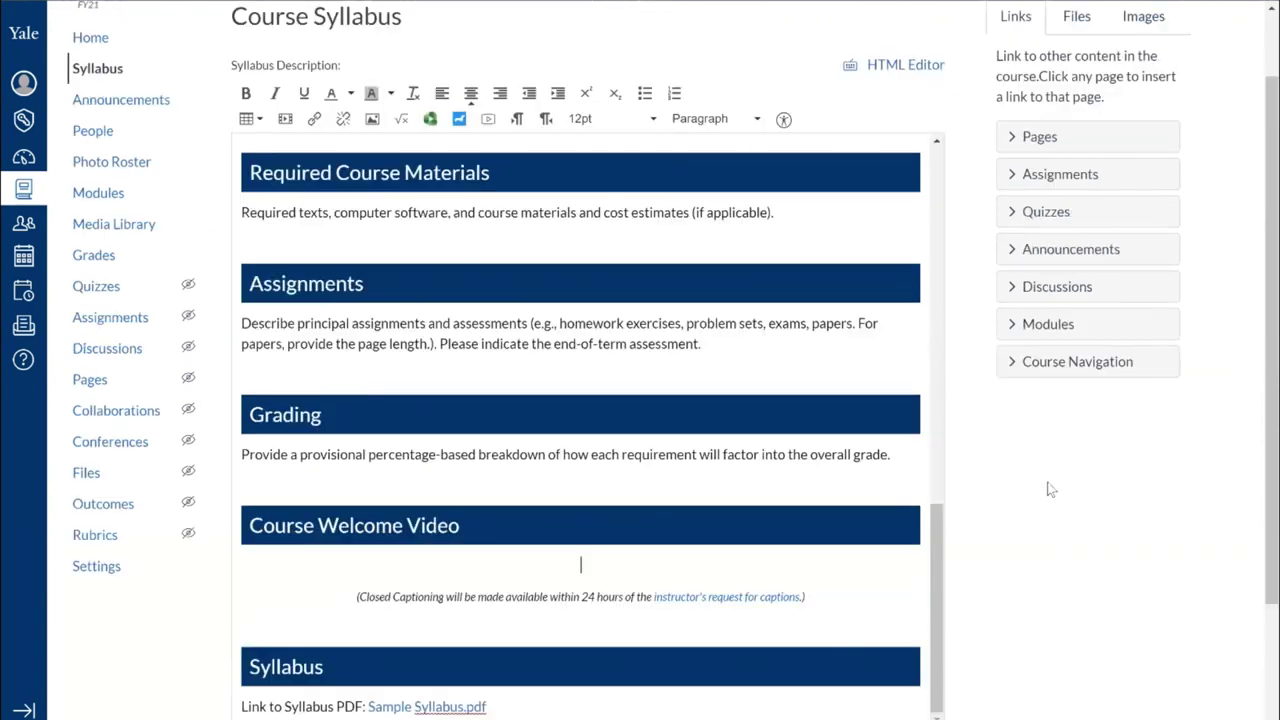
left_click(430, 120)
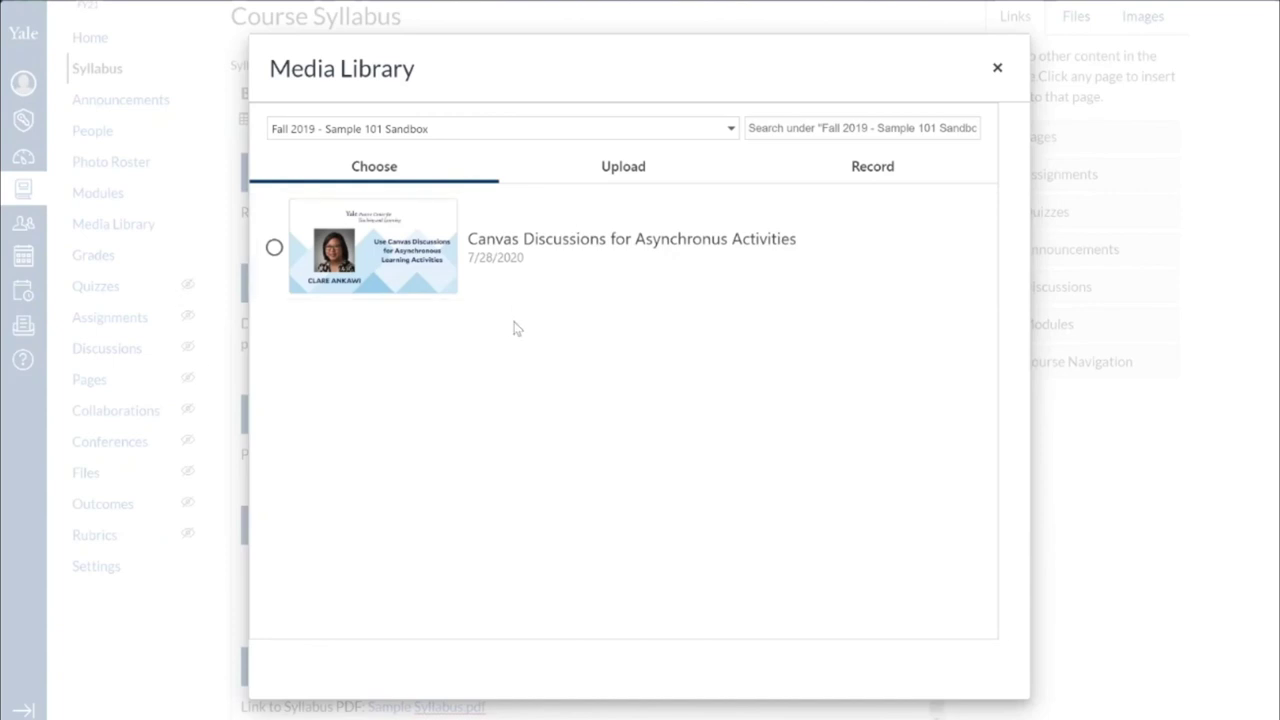
Step: Try uploading the video file Canvas How to Blog.mov to the Media Library, and cancel the upload
left_click(635, 177)
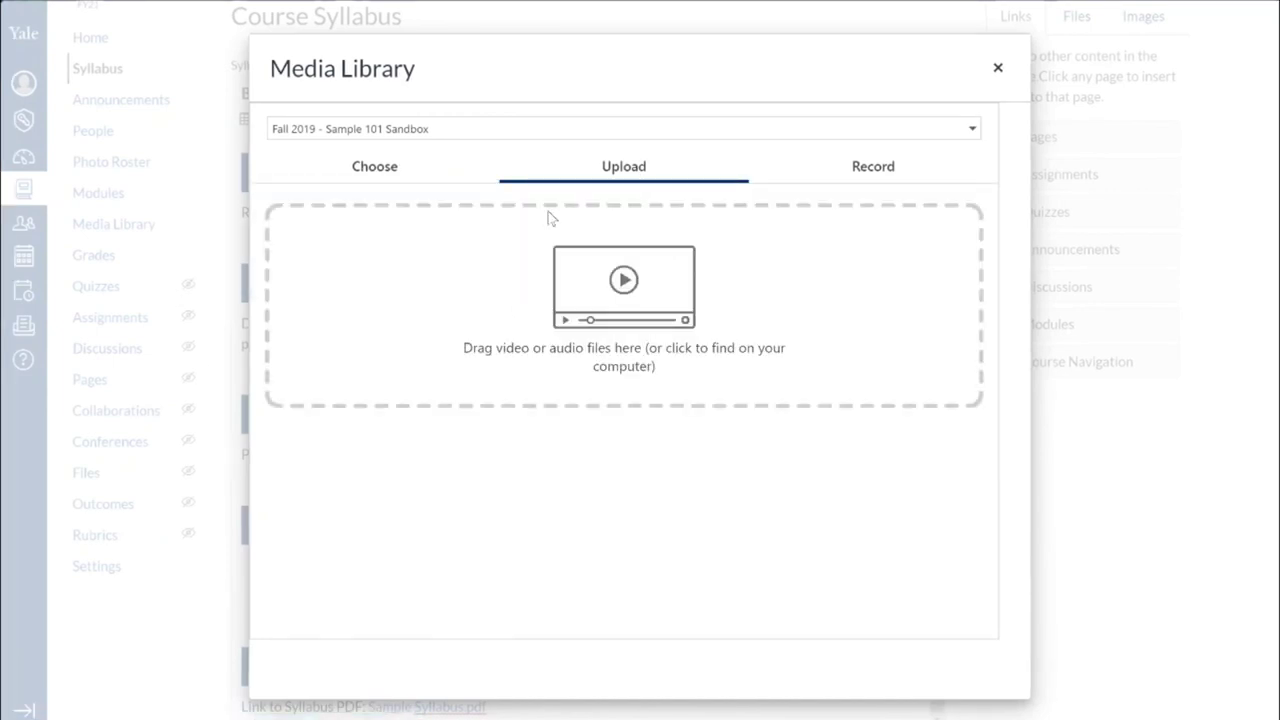
left_click(620, 330)
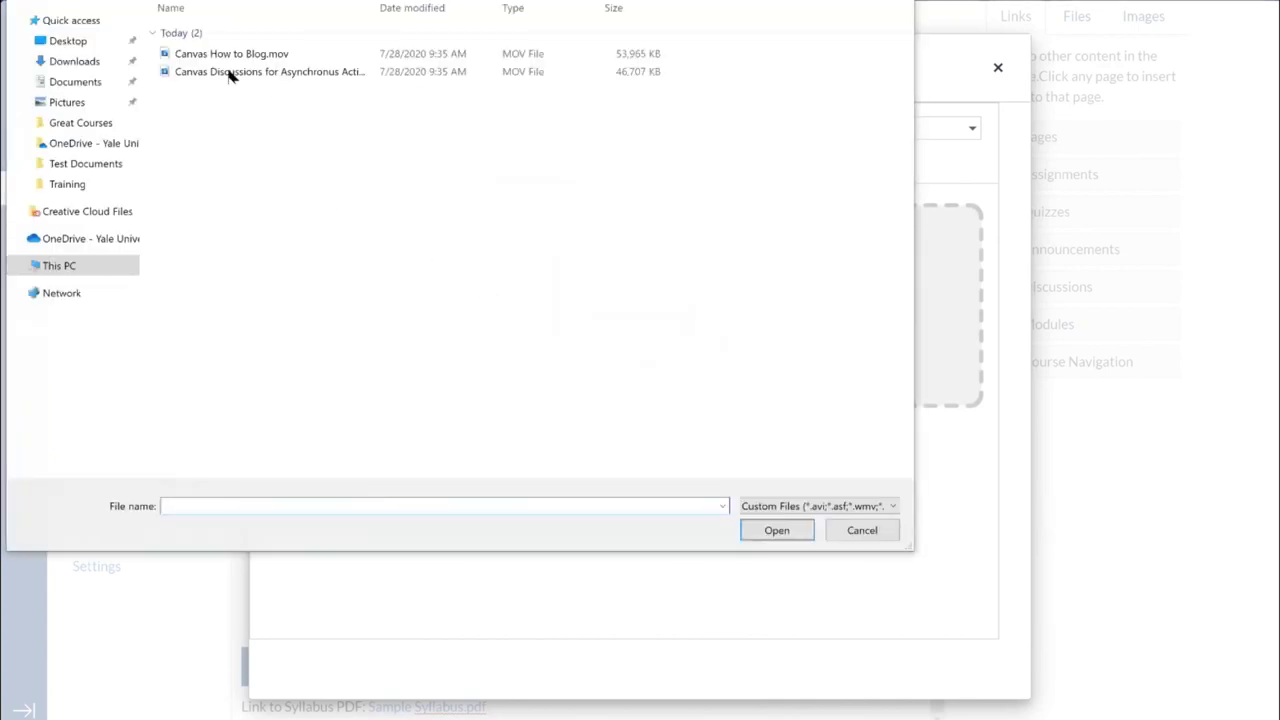
left_click(206, 60)
double_click(206, 60)
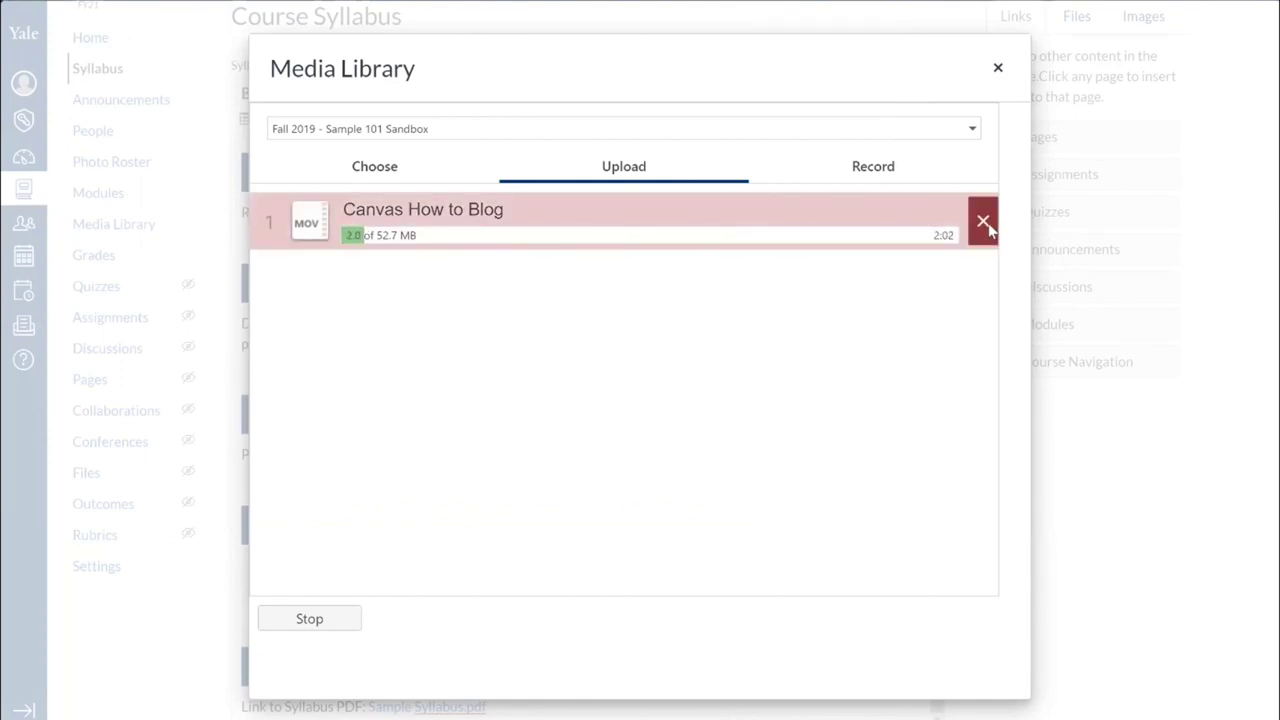
left_click_drag(987, 228, 743, 306)
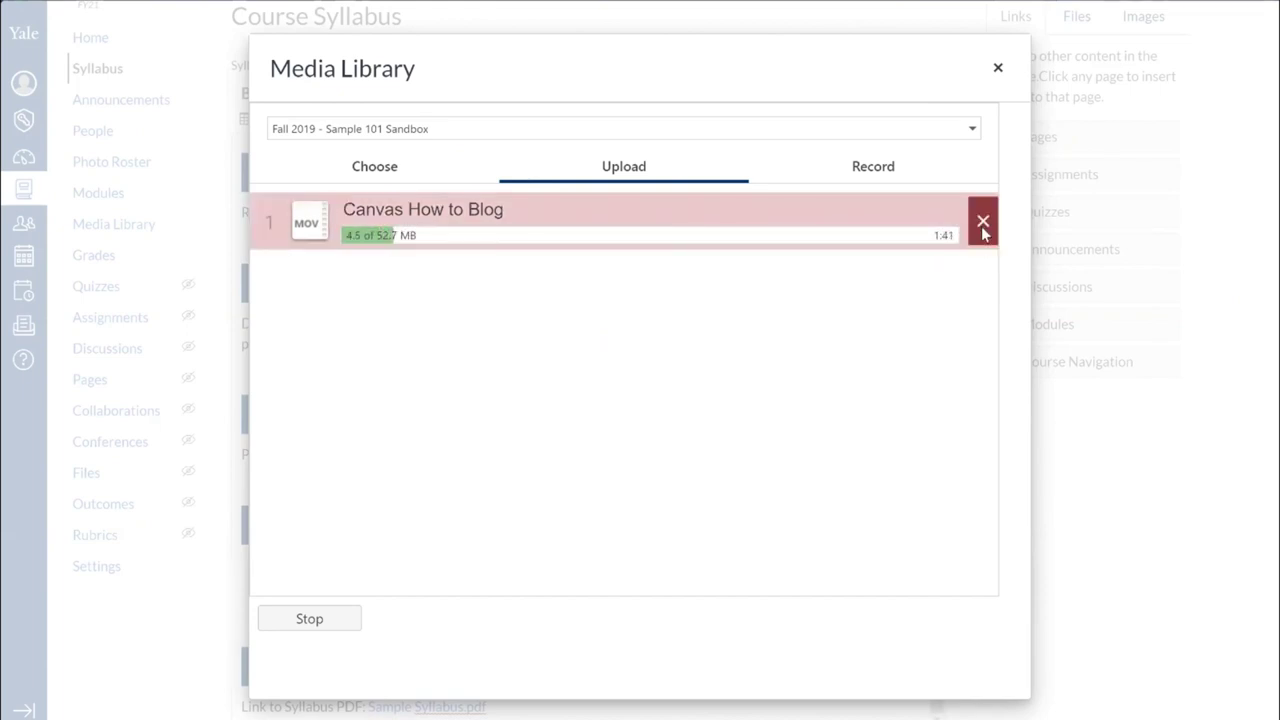
left_click(983, 222)
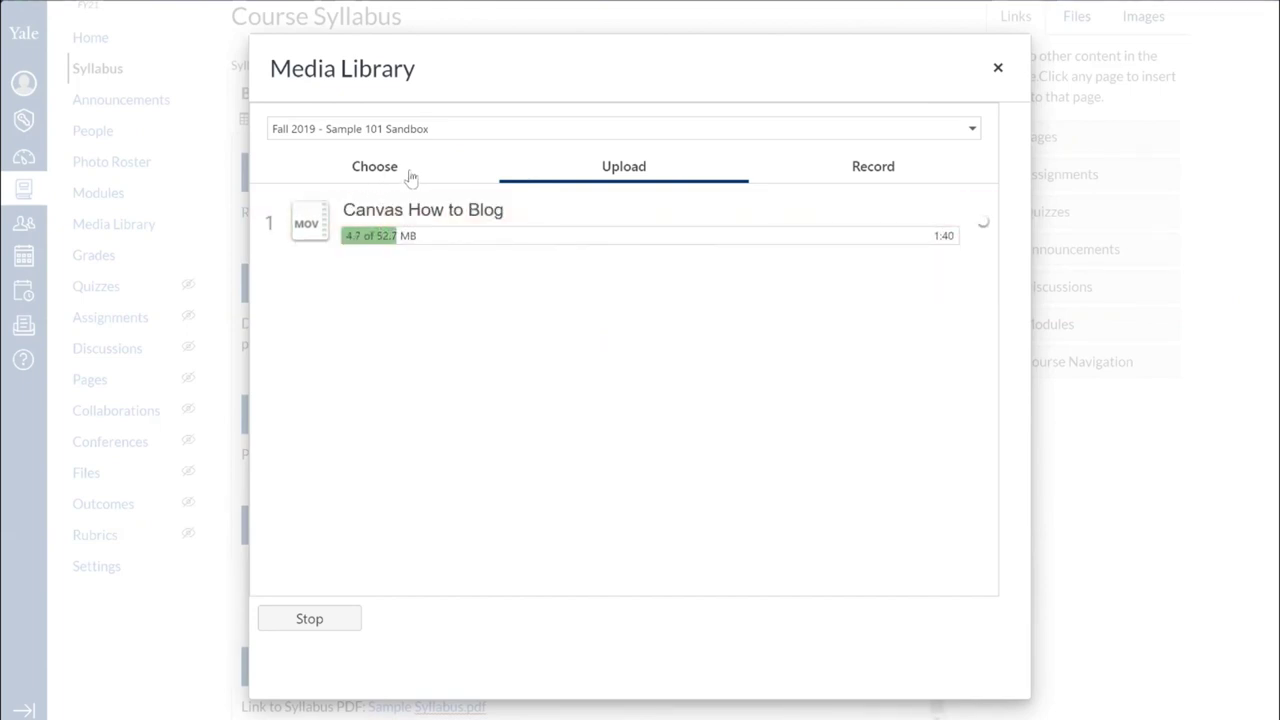
Step: Embed the existing library video "Canvas Discussions for Asynchronus Activities" under Course Welcome Video
left_click(410, 177)
left_click(275, 247)
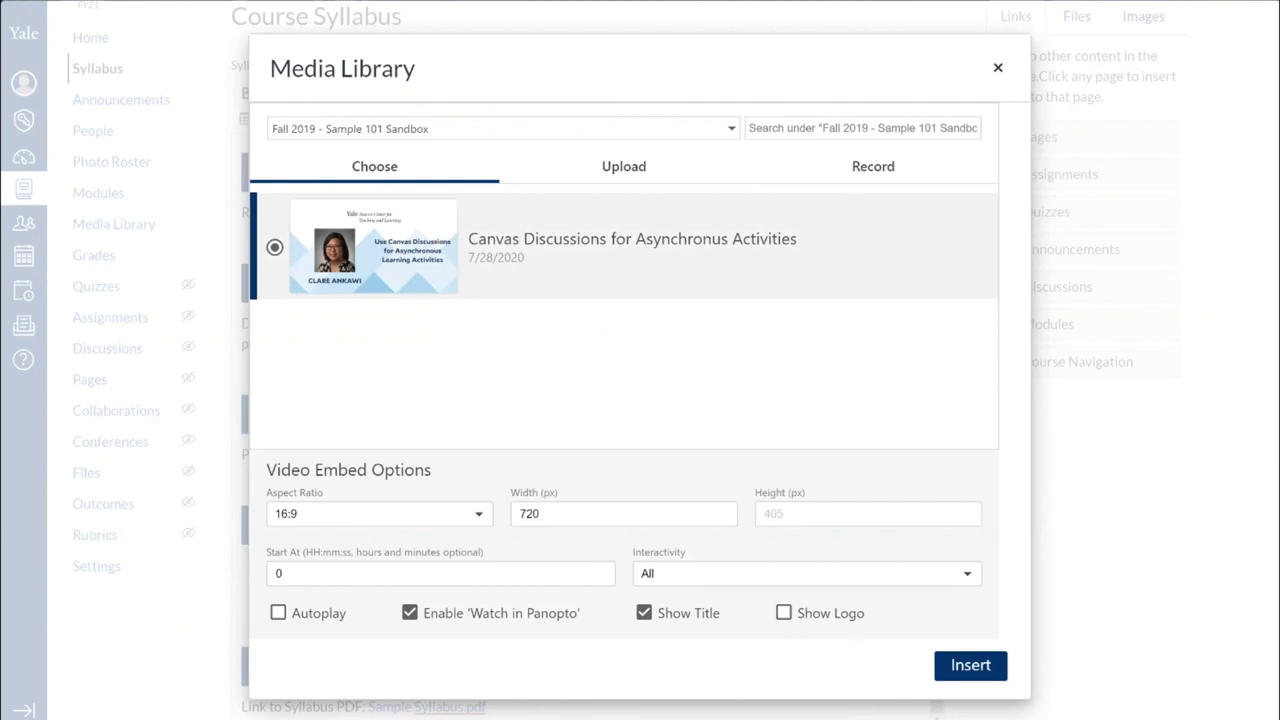
left_click(970, 666)
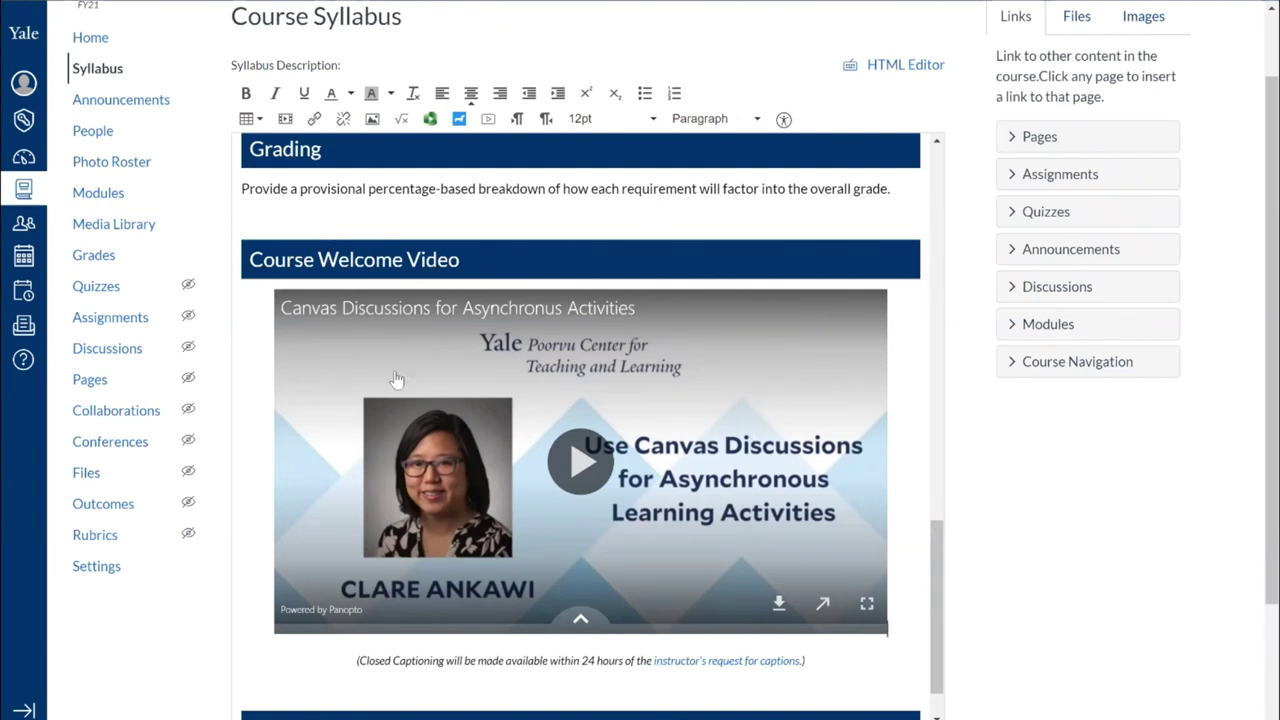
Step: Delete the Sample Syllabus.pdf link after "Link to Syllabus PDF:" in the Syllabus section
scroll(725, 380, "down", 5)
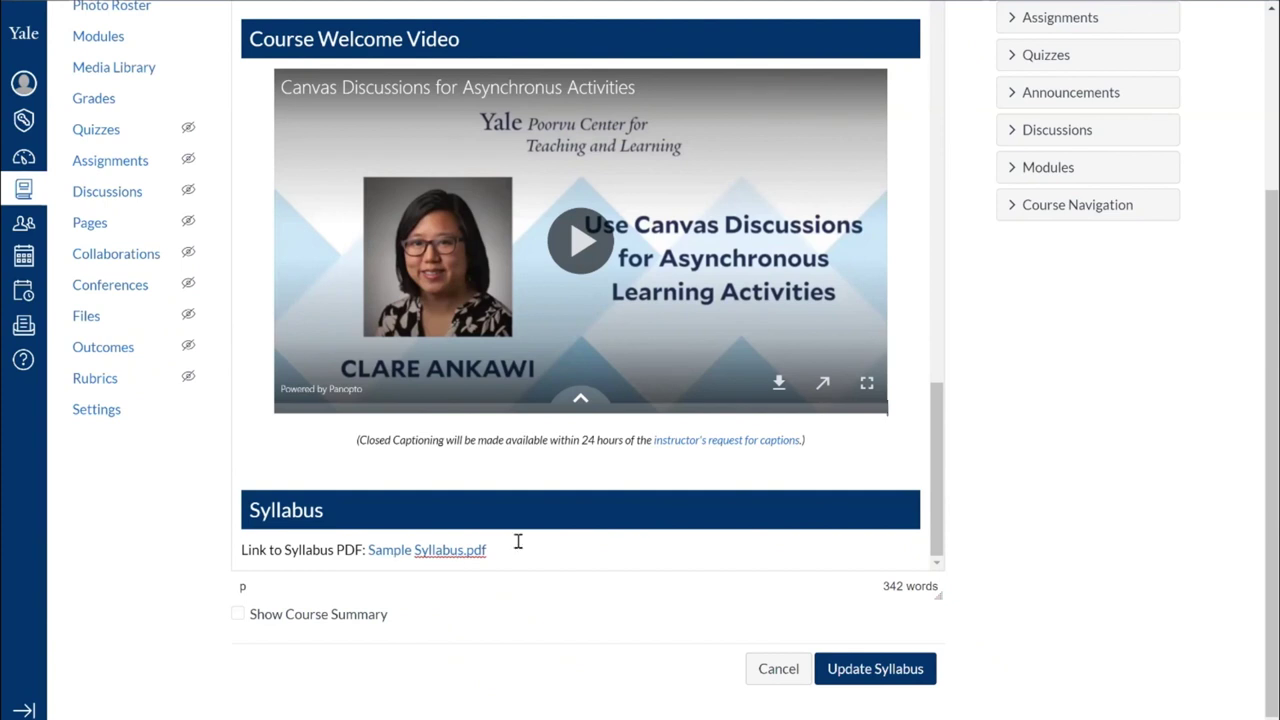
left_click(411, 551)
left_click(534, 550)
key("BackSpace")
key("BackSpace")
left_click_drag(534, 550, 373, 544)
key("BackSpace")
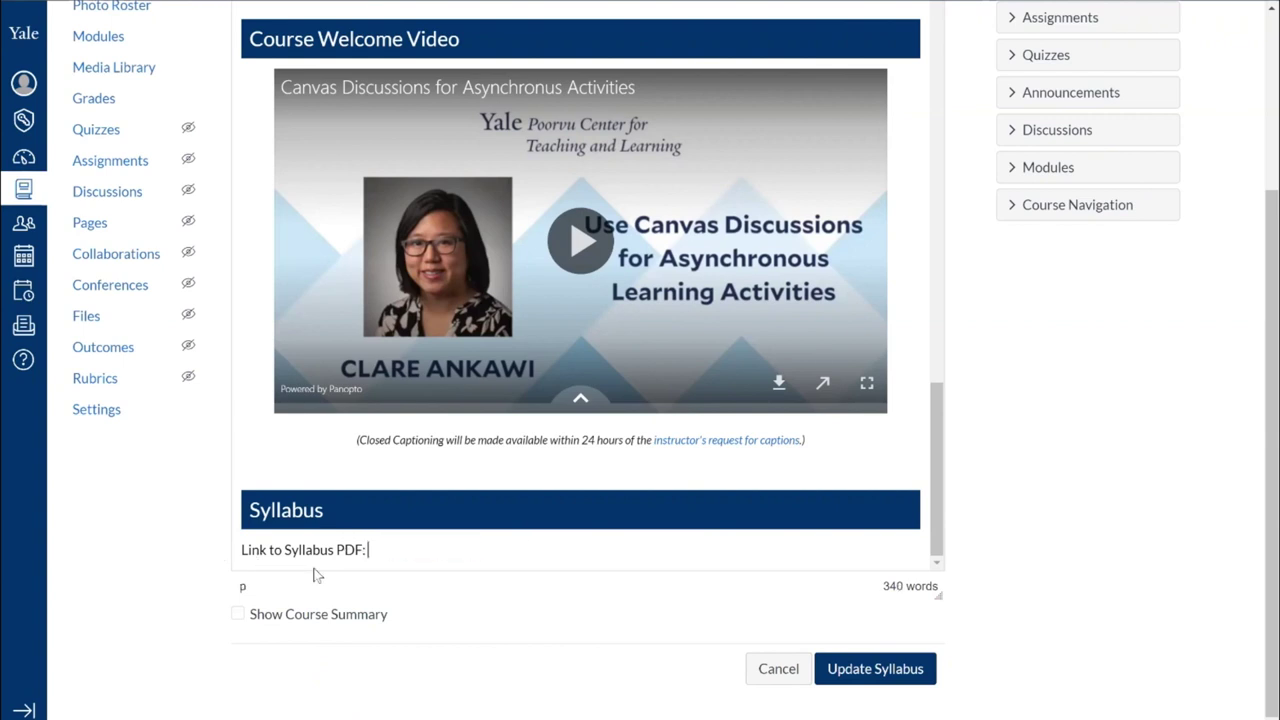
Step: Shrink the height of the syllabus description editor so its toolbar and the update controls fit on one screen
scroll(1142, 523, "up", 1)
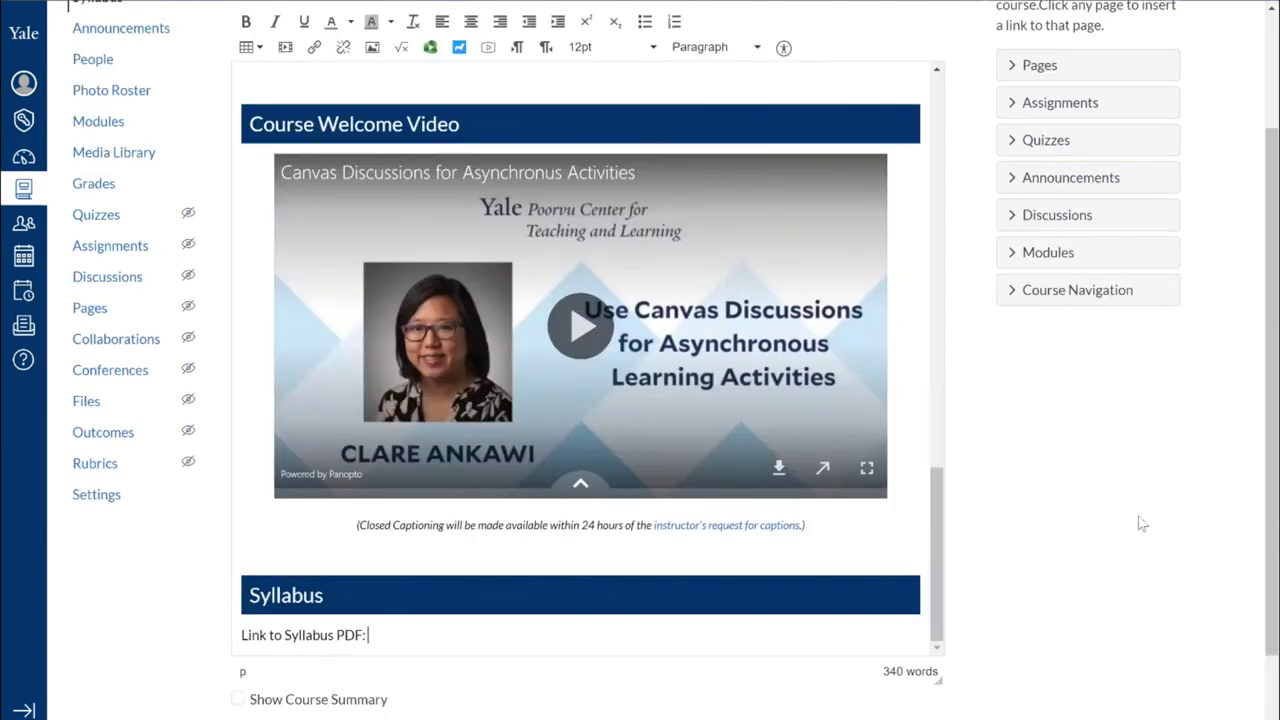
scroll(1214, 177, "up", 1)
scroll(1046, 414, "down", 2)
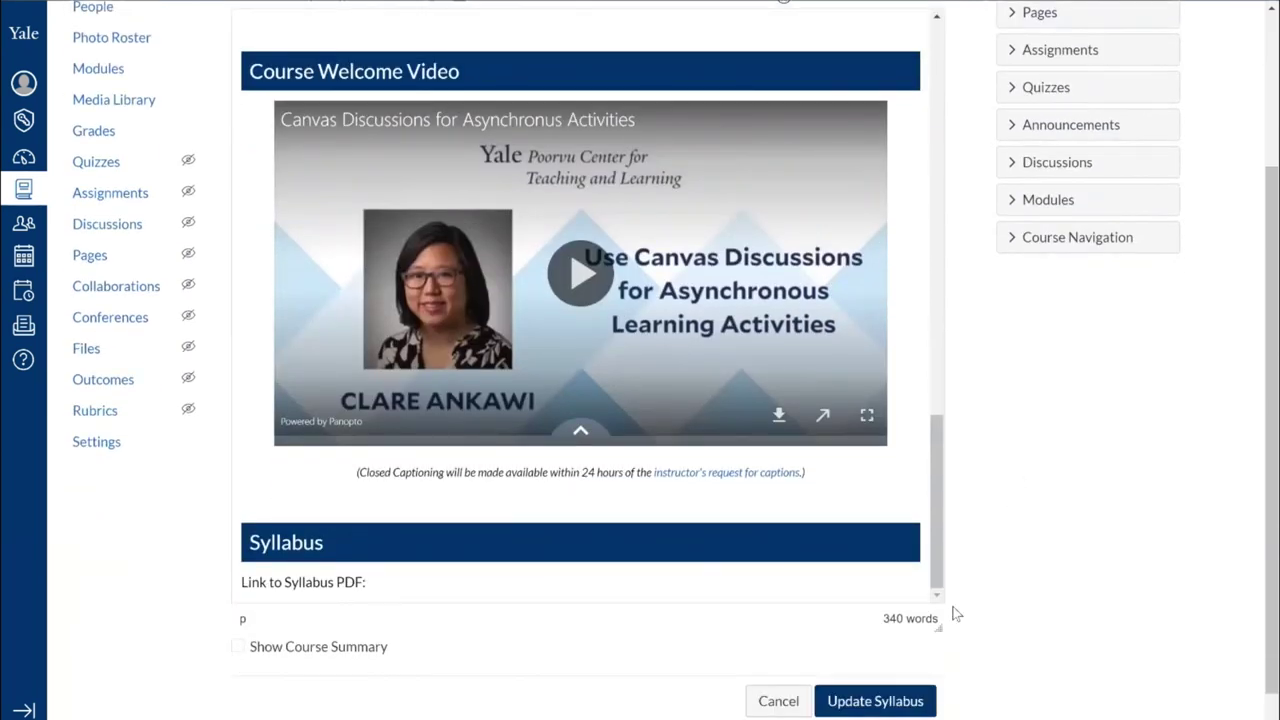
left_click_drag(951, 603, 837, 194)
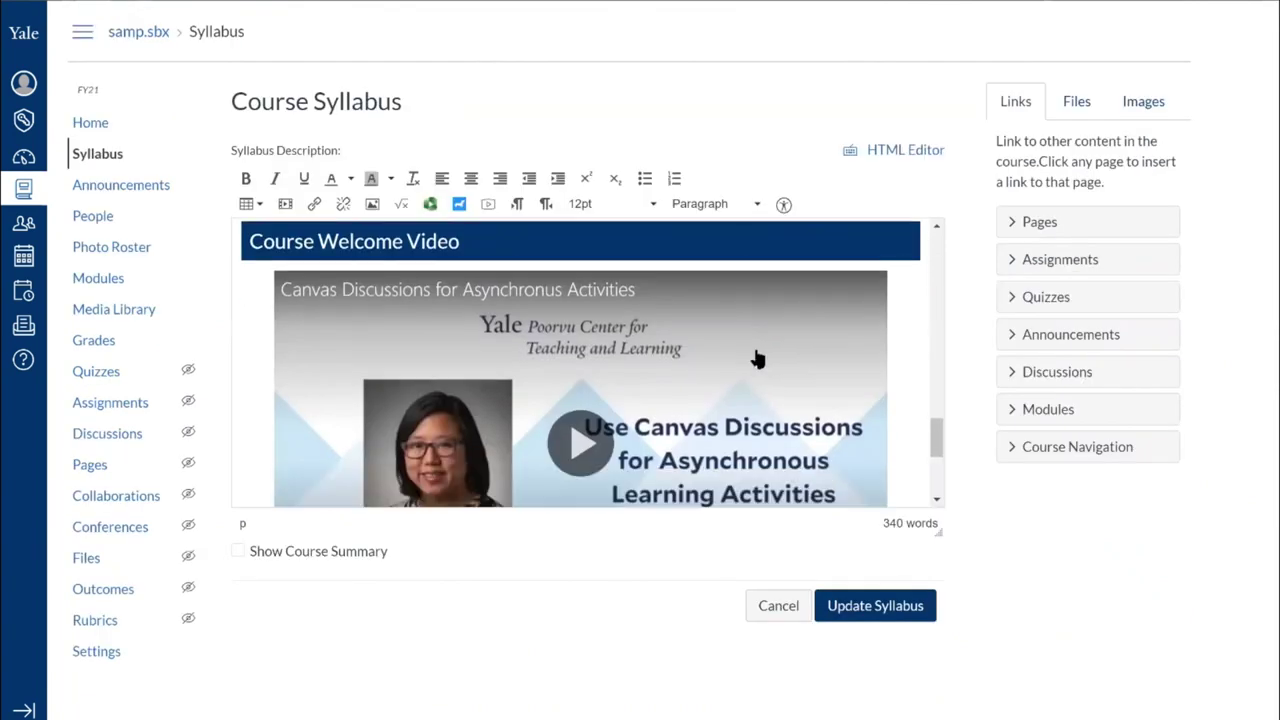
Step: Show the course files available for linking at the "Link to Syllabus PDF:" line in the Syllabus section
scroll(757, 359, "down", 3)
scroll(295, 465, "up", 1)
scroll(380, 488, "down", 1)
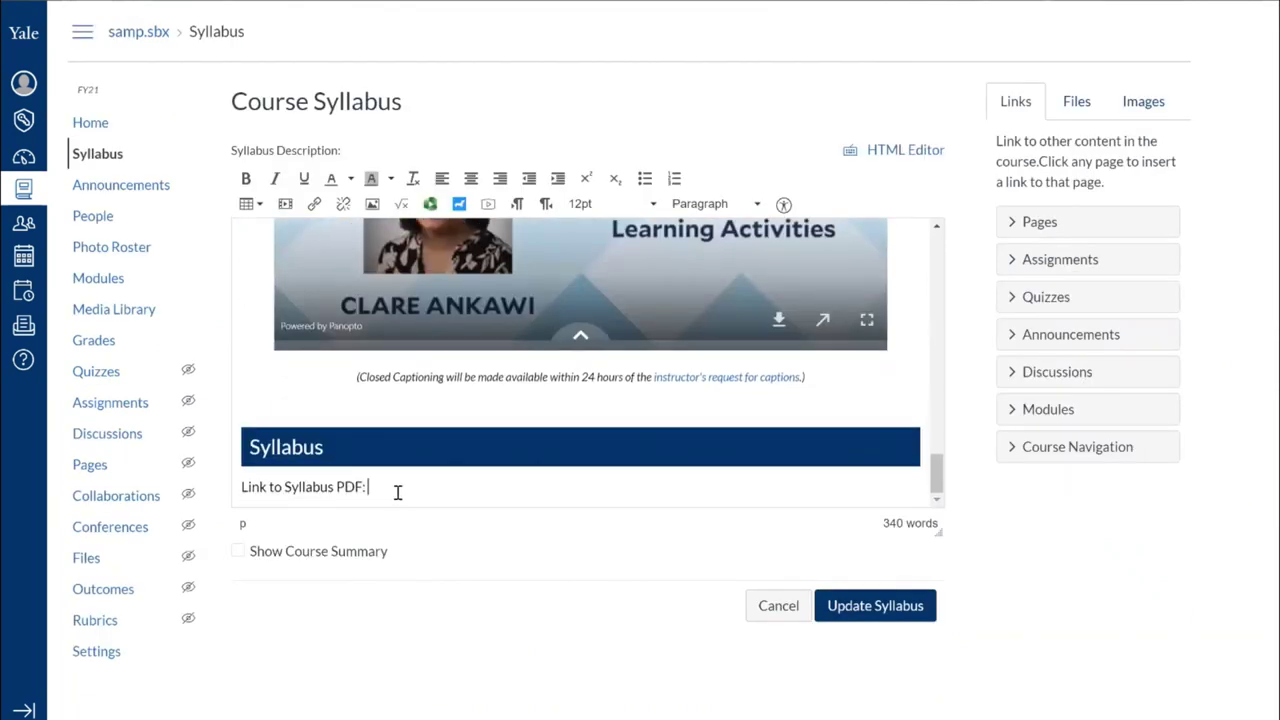
left_click(1077, 105)
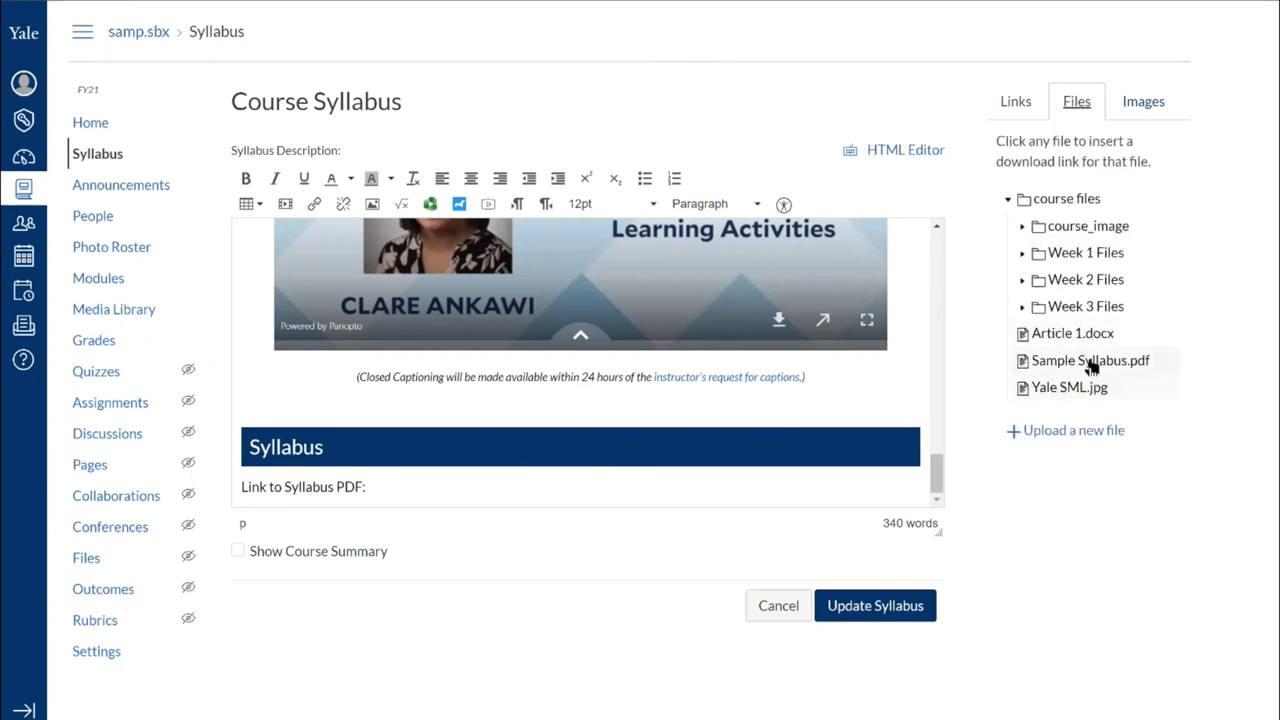
left_click(1057, 432)
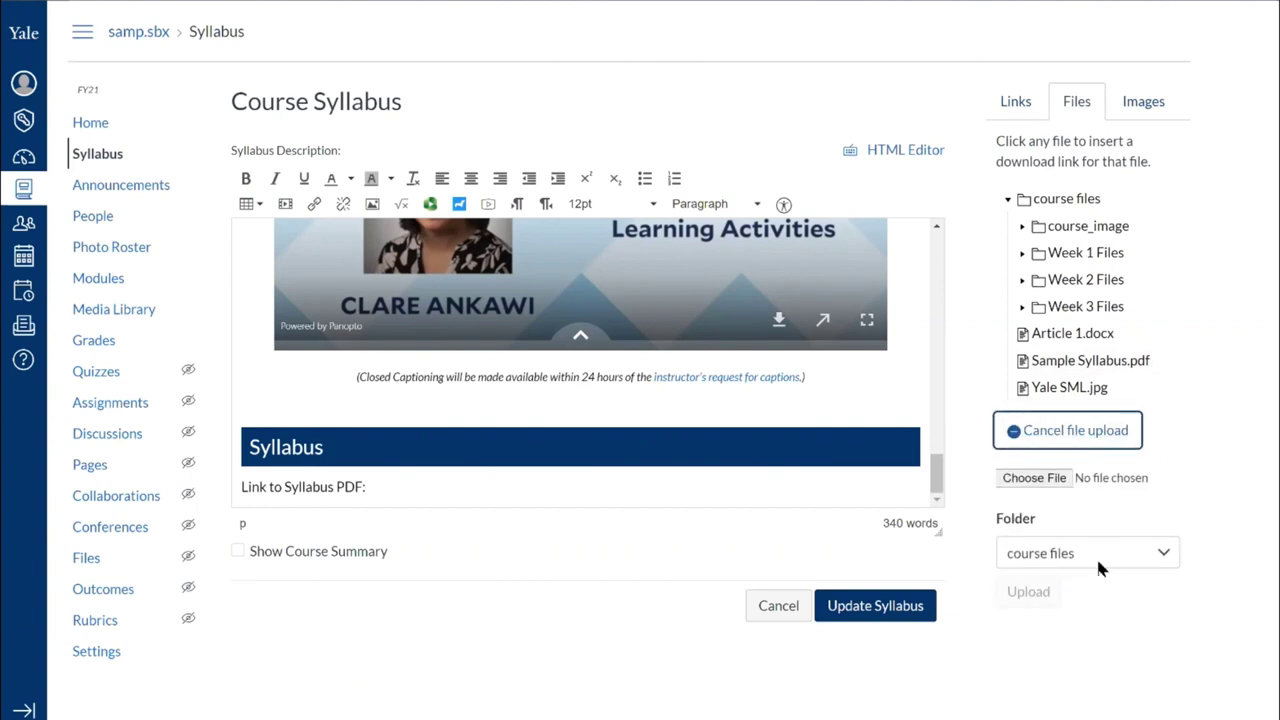
left_click(1043, 480)
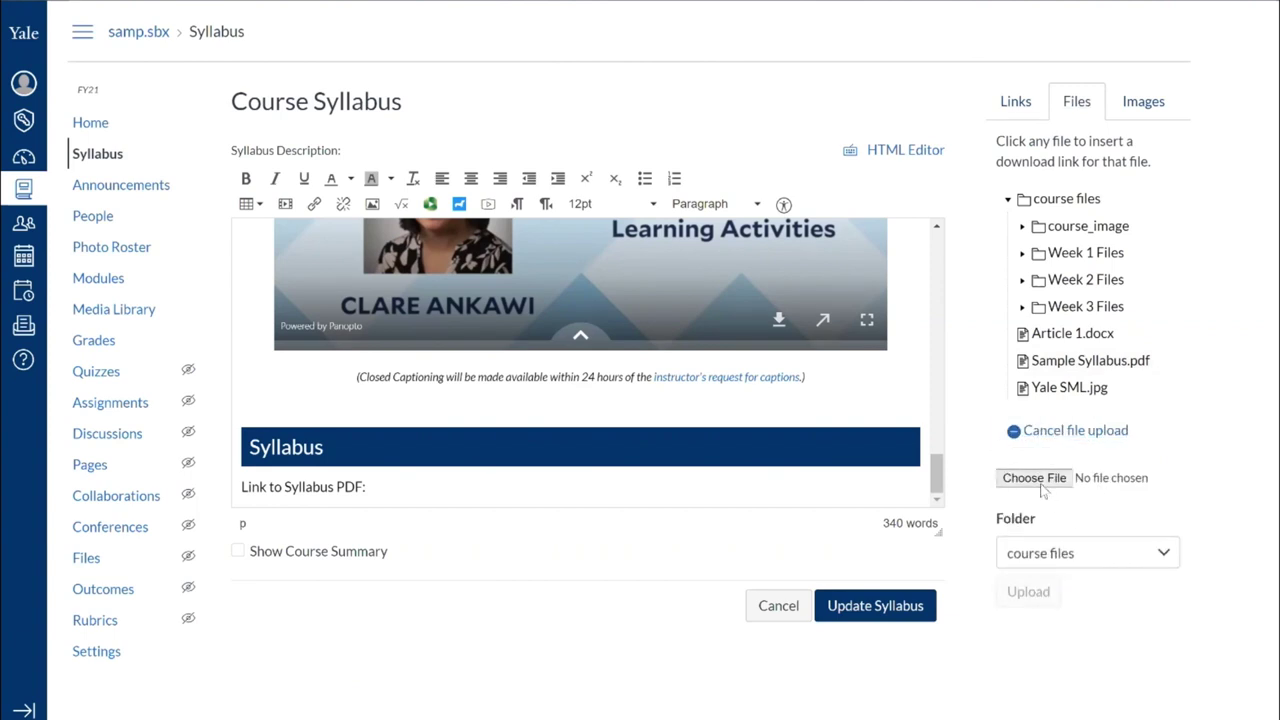
left_click(1002, 484)
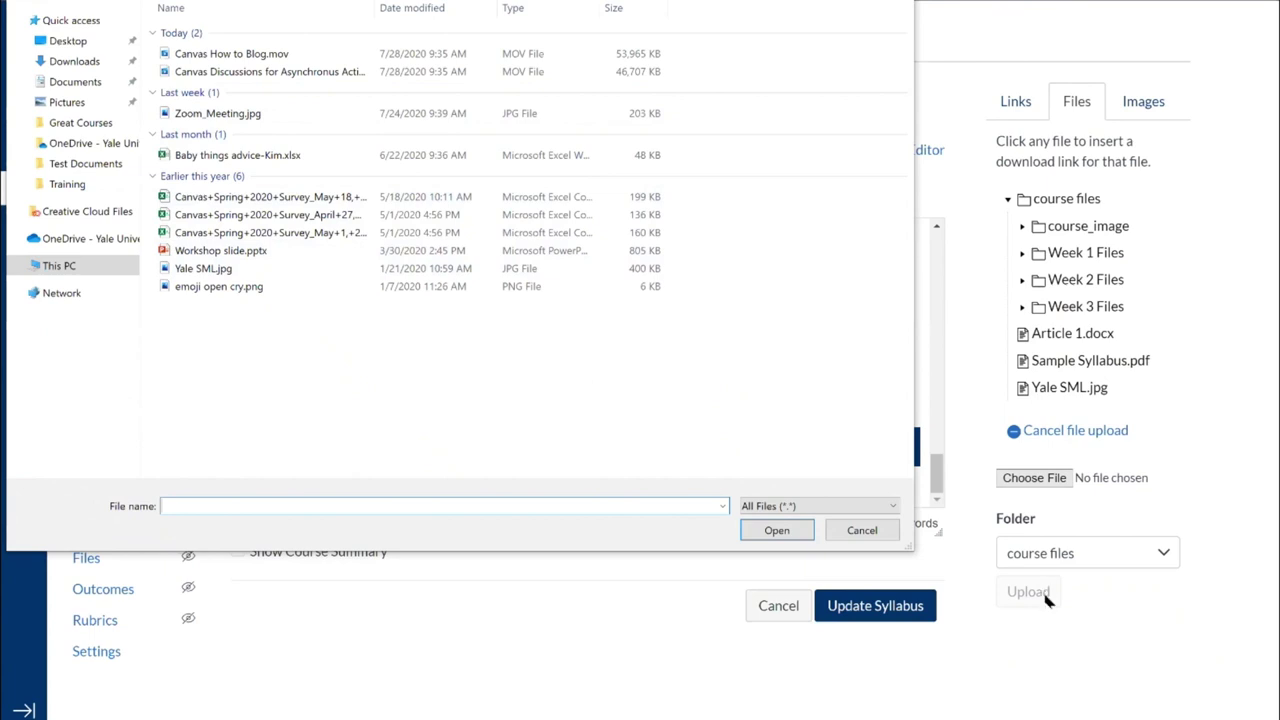
key("Escape")
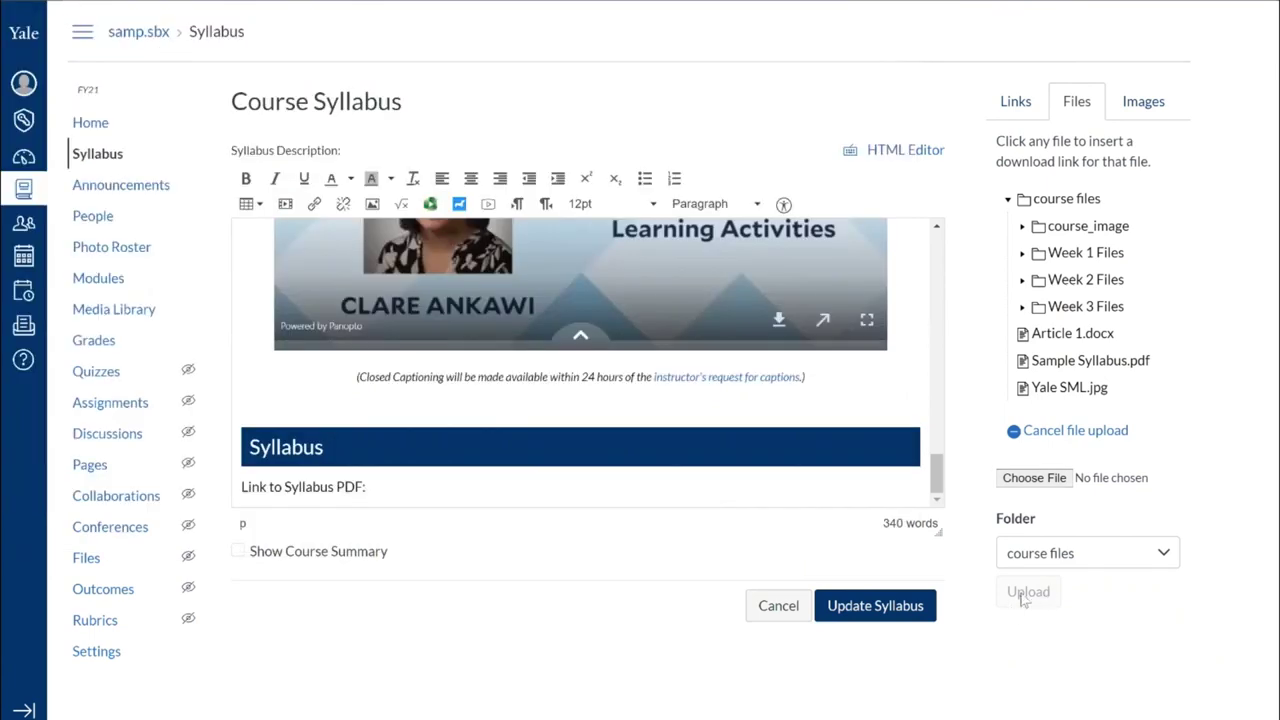
Step: Insert a link to the course file Sample Syllabus.pdf after "Link to Syllabus PDF:", save the syllabus and review the published page
left_click(1073, 366)
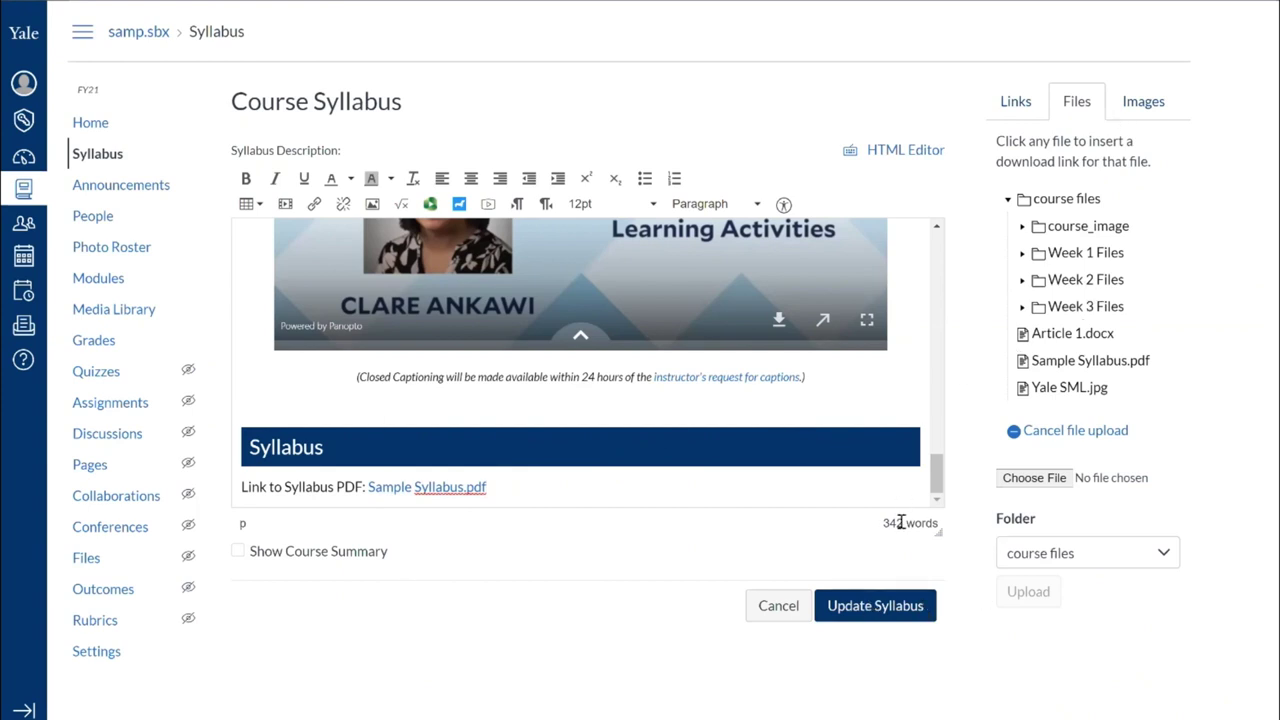
left_click(875, 606)
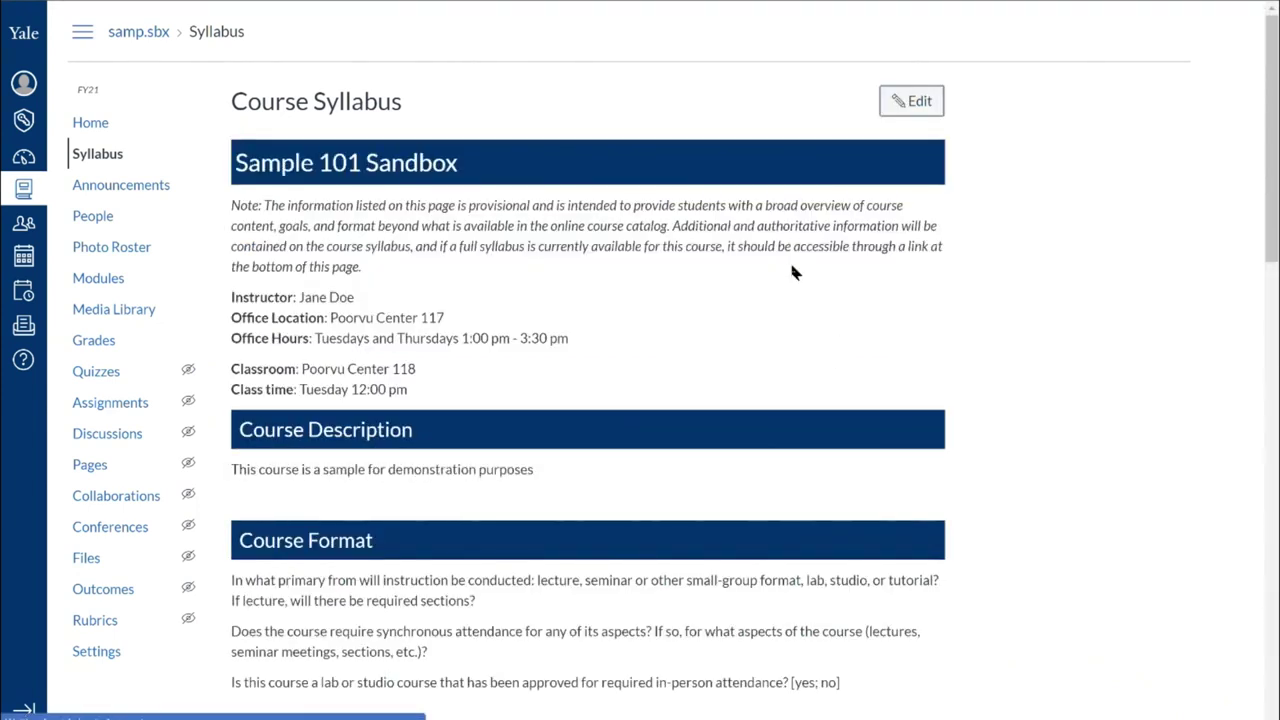
scroll(792, 268, "down", 15)
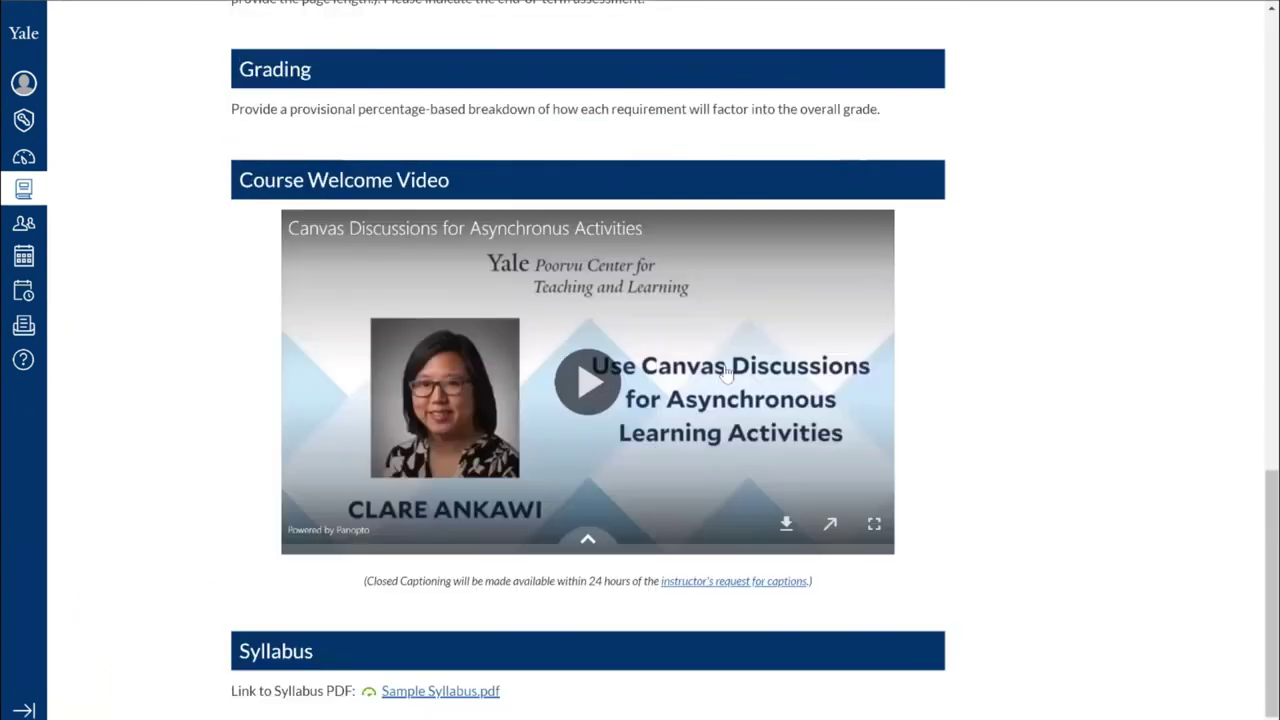